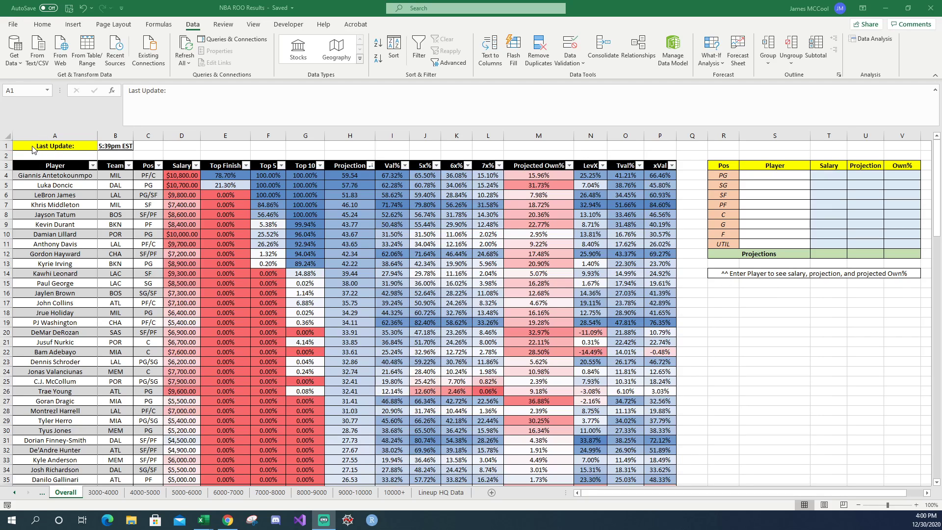
Compare the player projections on the Overall sheet with the name, fpts and max_exposure columns on the Lineup HQ Data sheet
left_click(90, 149)
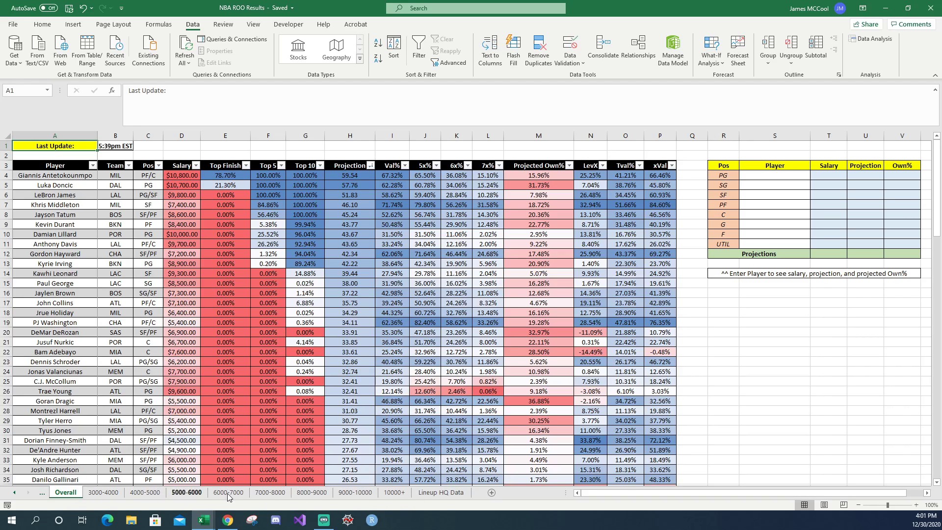
left_click(460, 495)
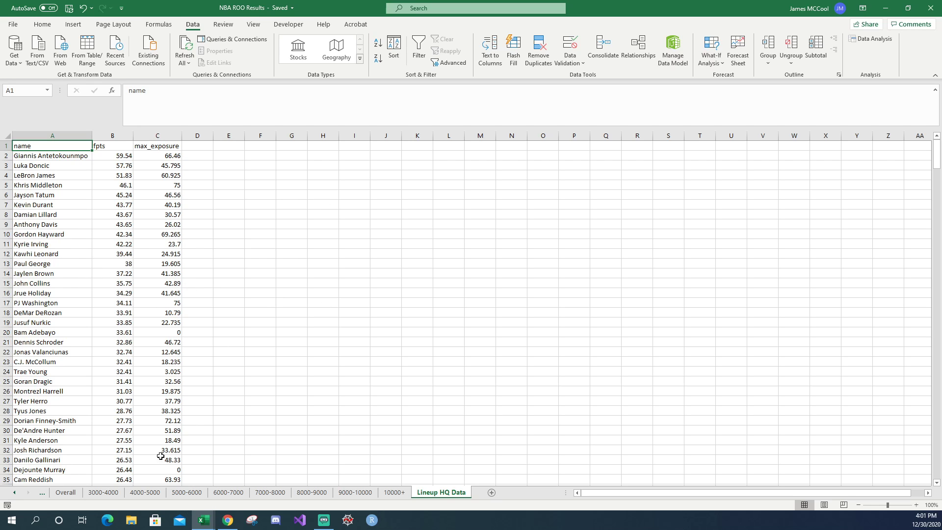
left_click(76, 493)
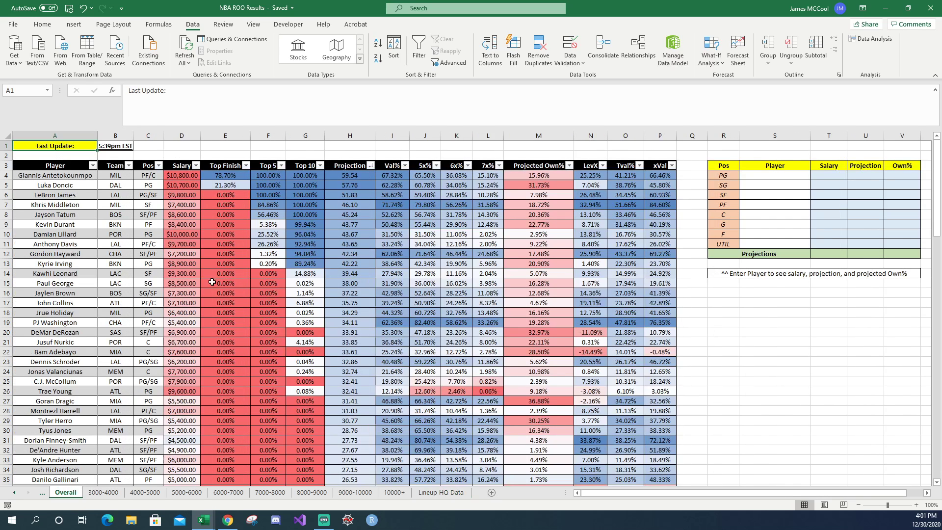
left_click(444, 492)
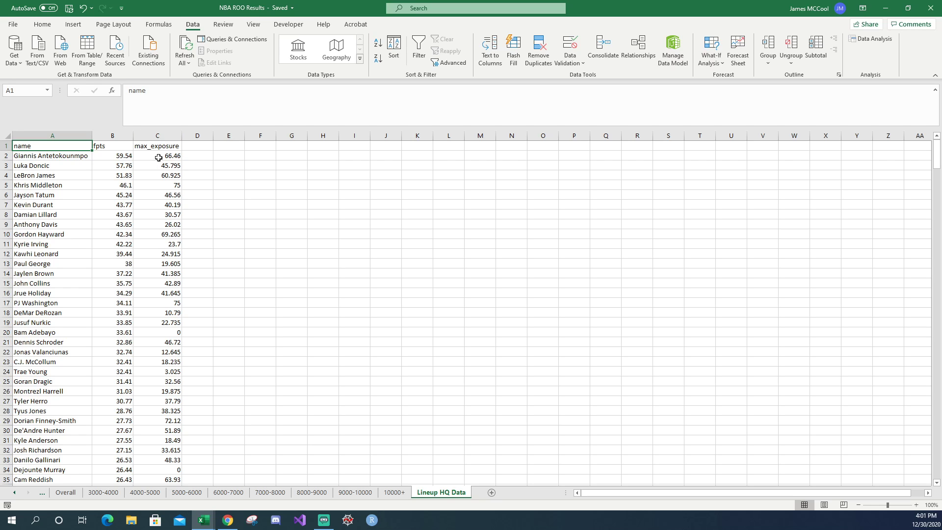
left_click(65, 492)
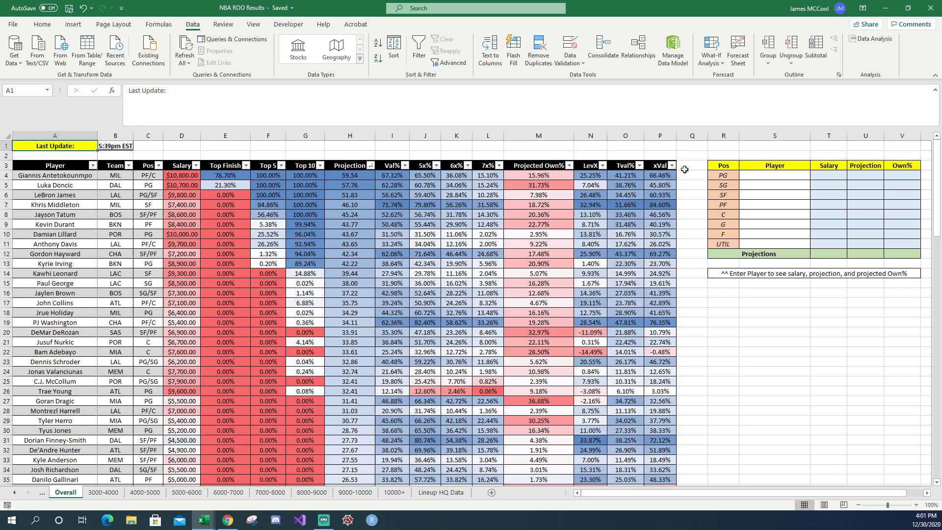
left_click(441, 492)
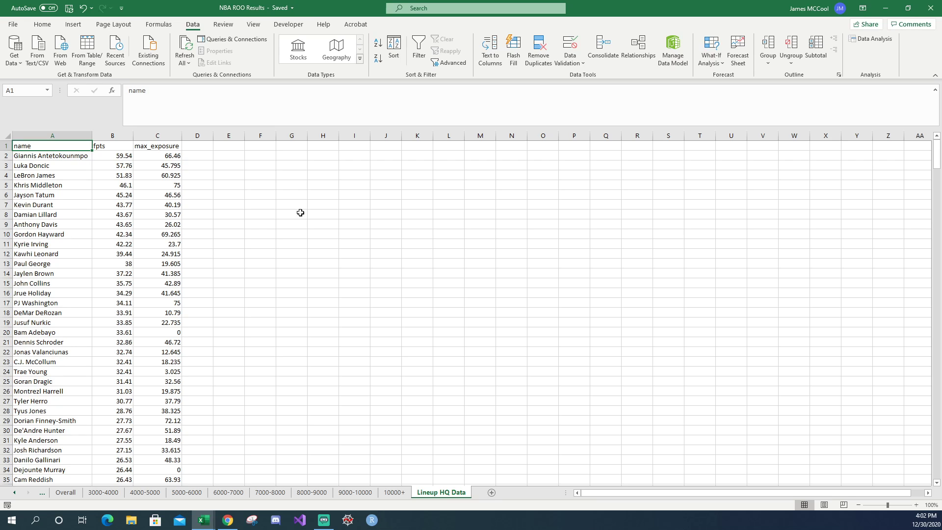
Switch to LineupHQ in Chrome and open the custom projections upload through the Upload/Download Projections option
left_click(228, 520)
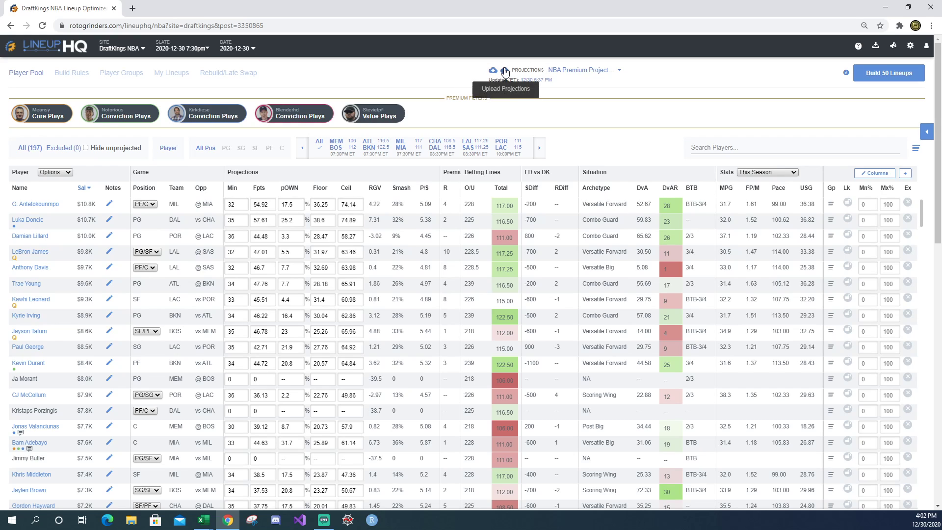
left_click(620, 72)
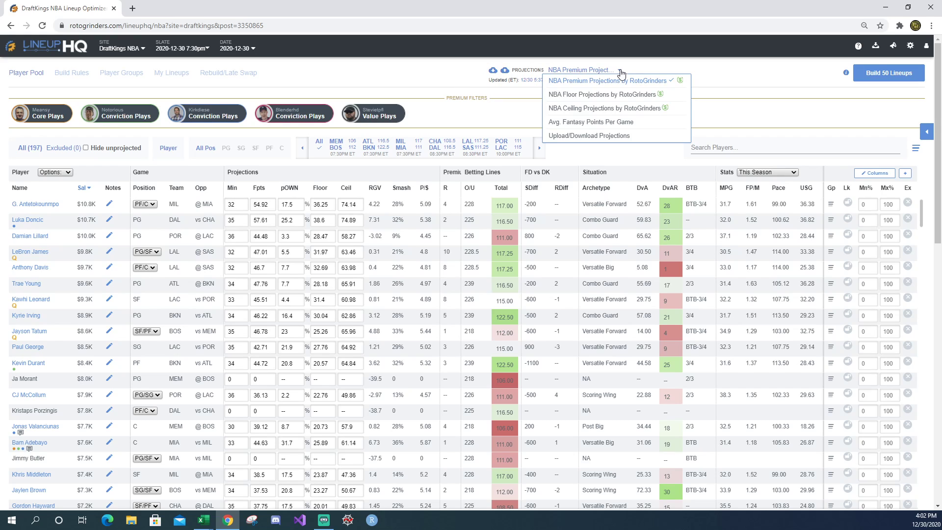
left_click(598, 136)
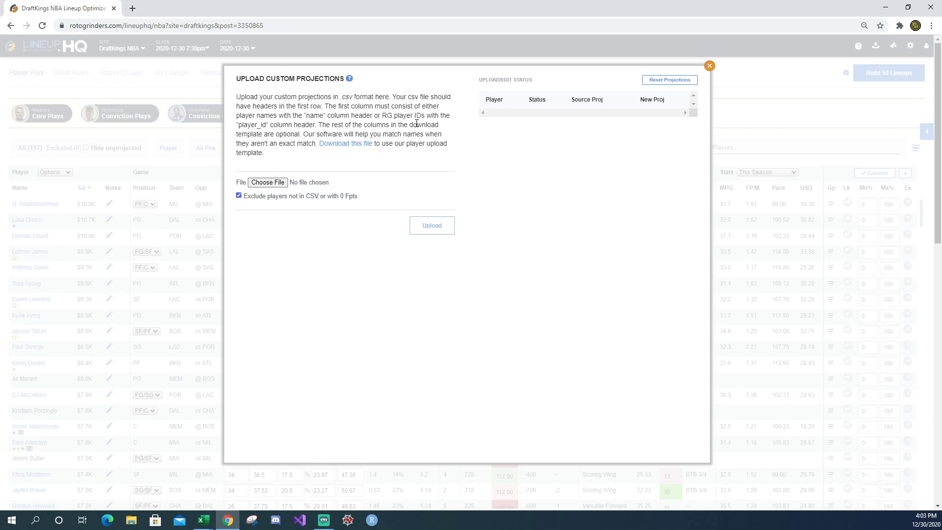
Switch to the projections_draftkings_nba_2020-12-30 (1) file in Excel and delete its player_id, team, opp and pos columns
key("alt+Tab")
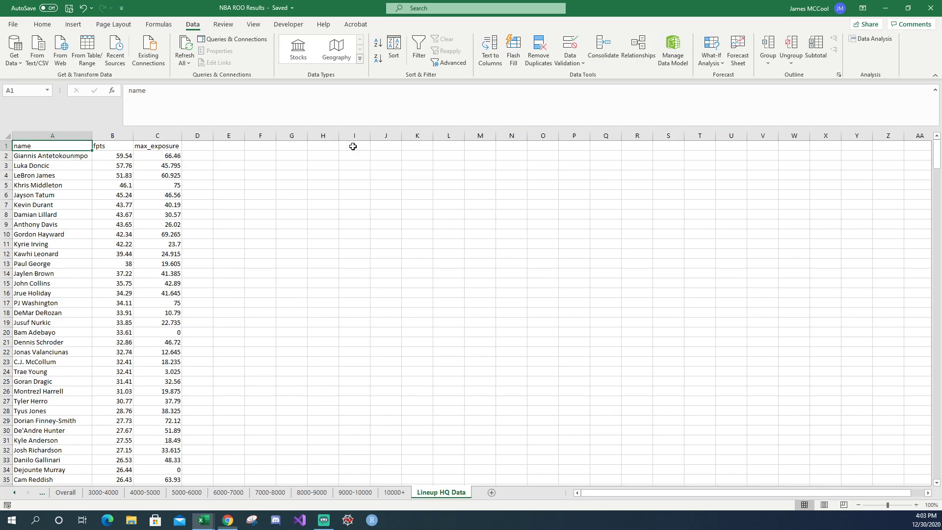
key("alt+Tab")
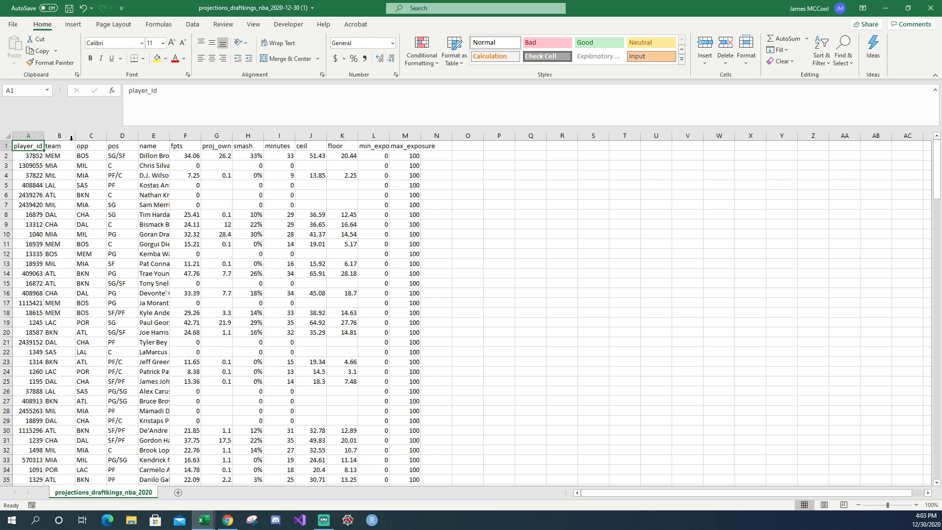
left_click_drag(123, 134, 28, 136)
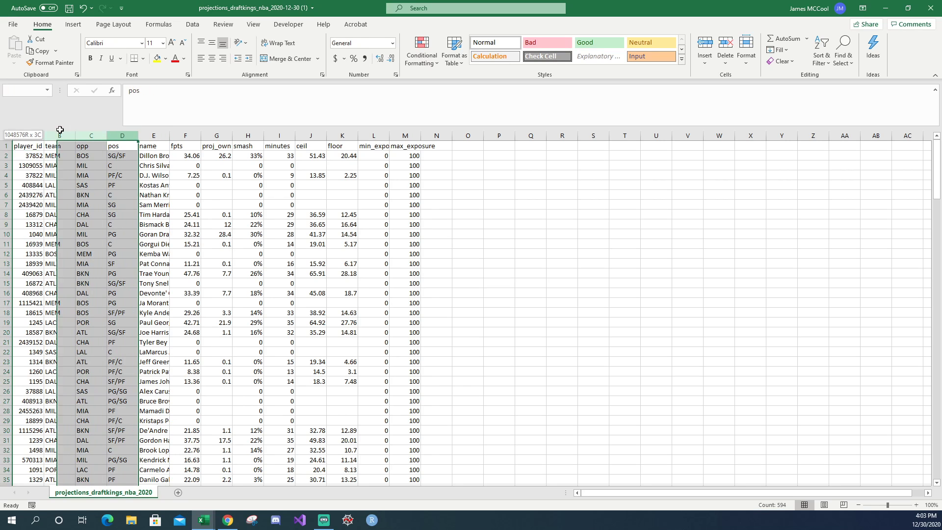
right_click(53, 198)
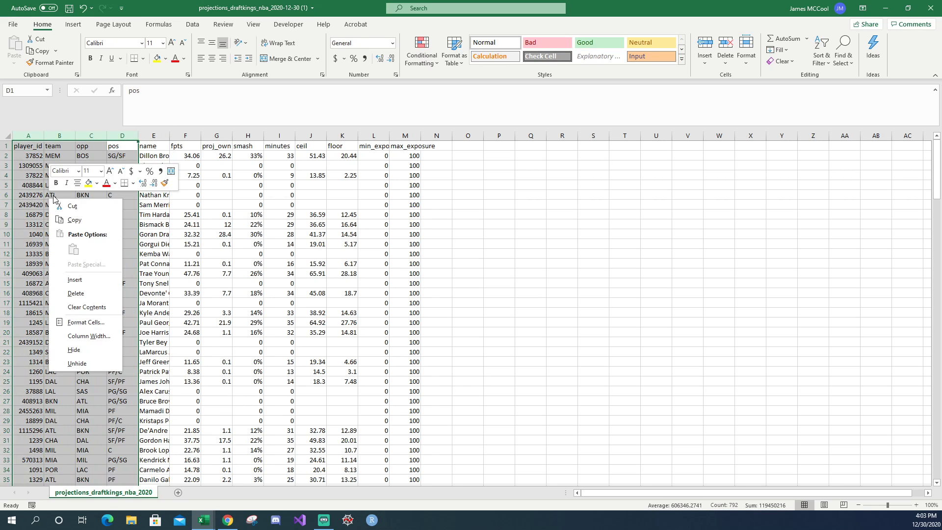
left_click(88, 294)
left_click(32, 147)
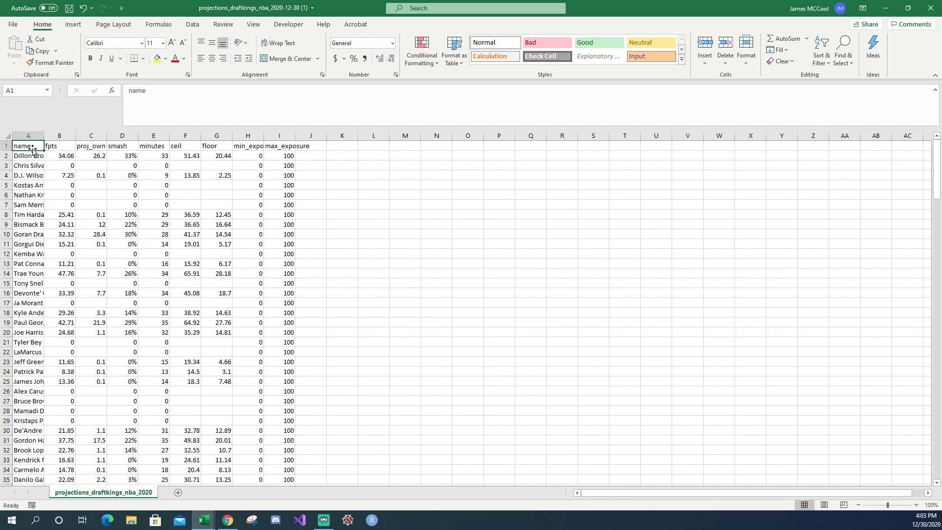
Delete the columns from proj_own through min_exposure, keeping only name, fpts and max_exposure
left_click_drag(91, 135, 250, 136)
right_click(161, 139)
left_click(186, 267)
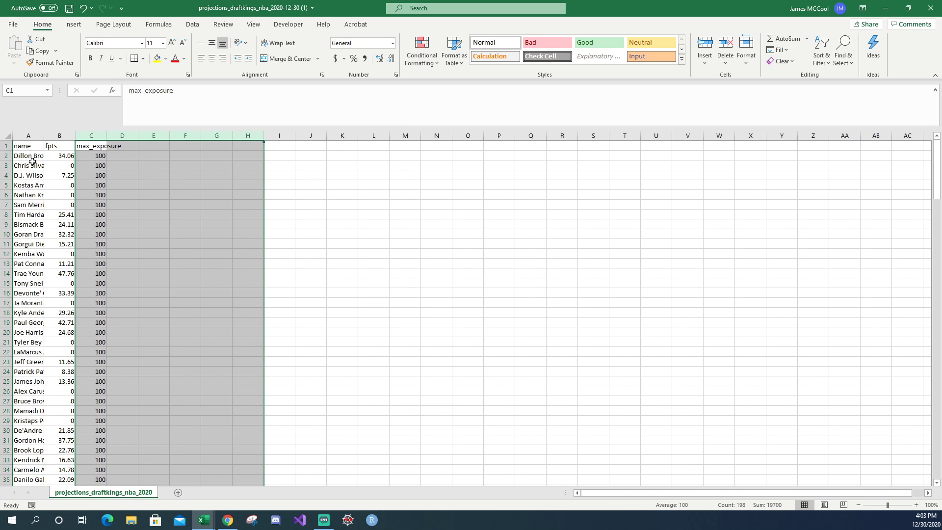
left_click(30, 147)
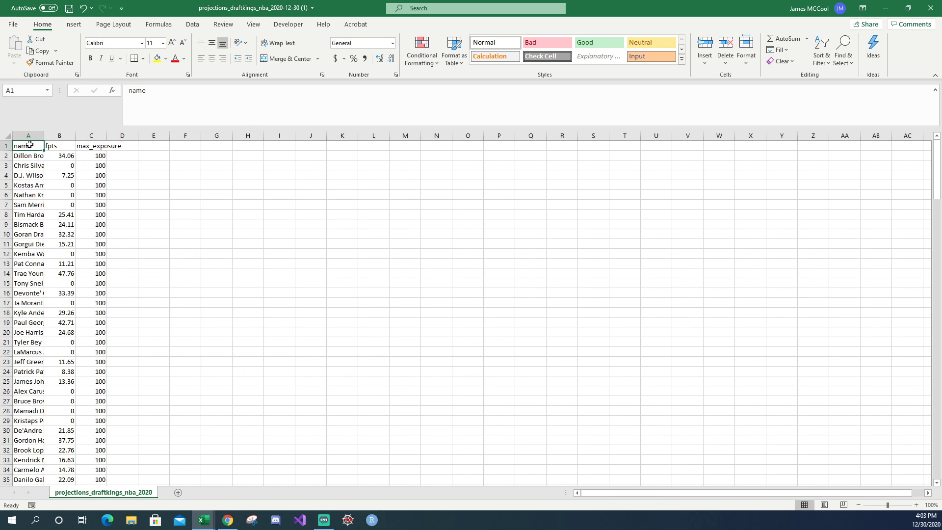
left_click(4, 155)
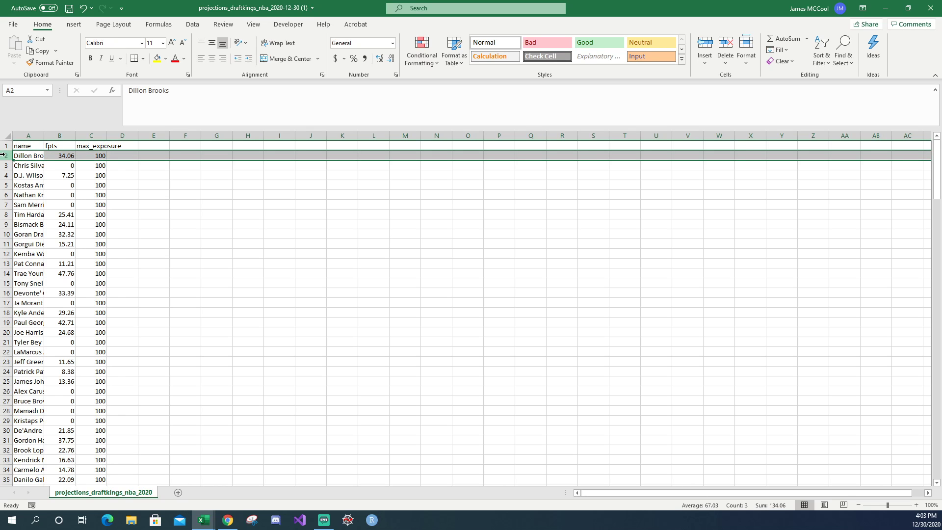
key("ctrl+shift+Down")
right_click(45, 167)
left_click(101, 278)
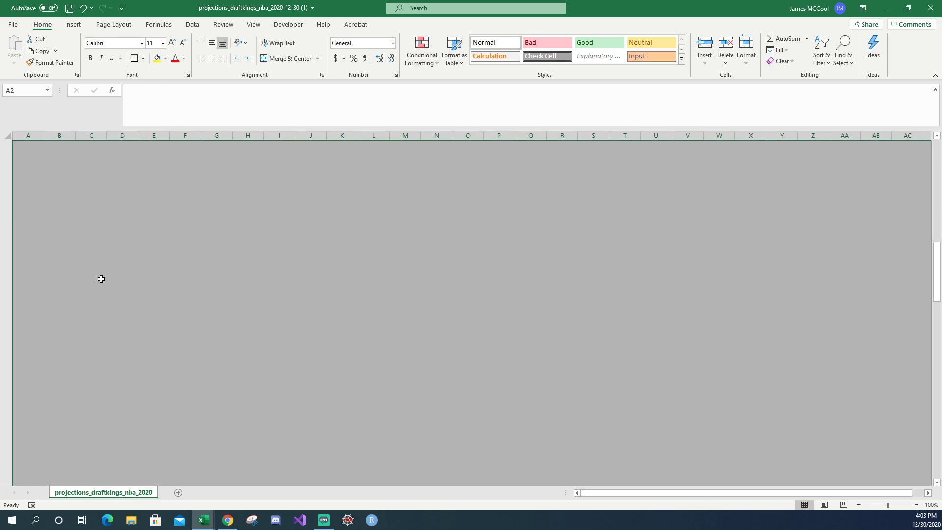
key("ctrl+z")
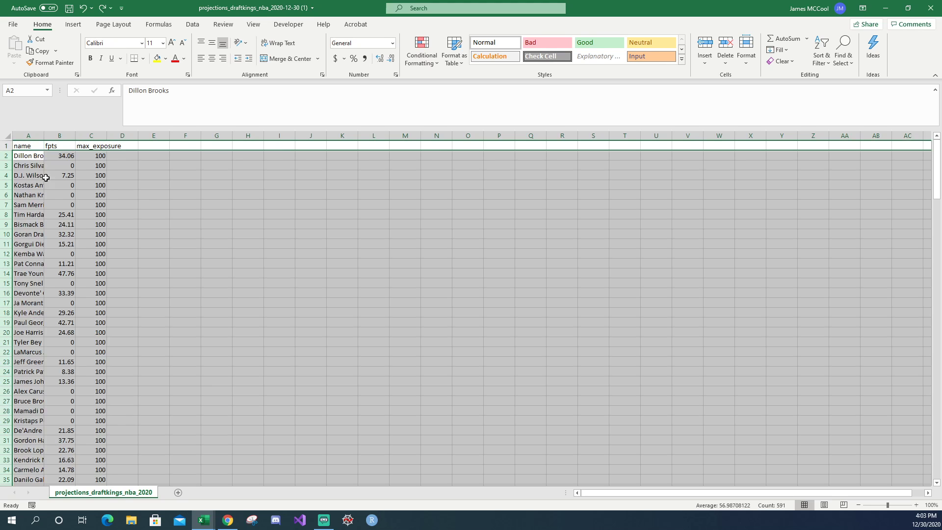
left_click(30, 145)
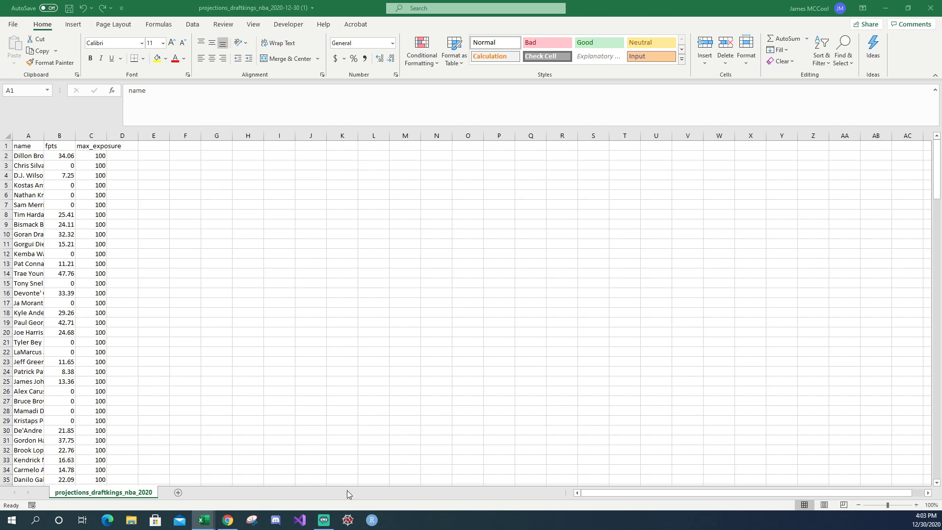
Copy columns A to C from the Lineup HQ Data sheet of NBA ROO Results and paste them as values at A1 of the projections file
mouse_move(203, 520)
left_click(255, 479)
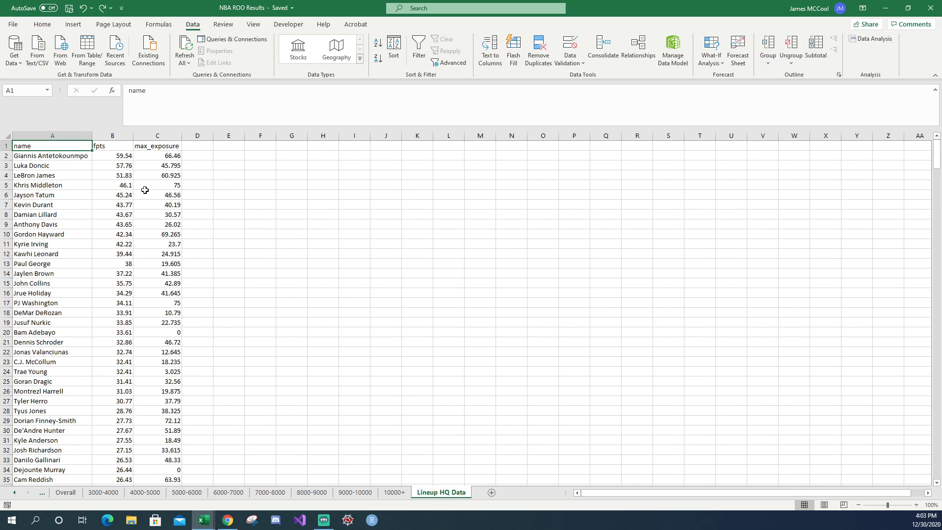
left_click_drag(52, 136, 165, 138)
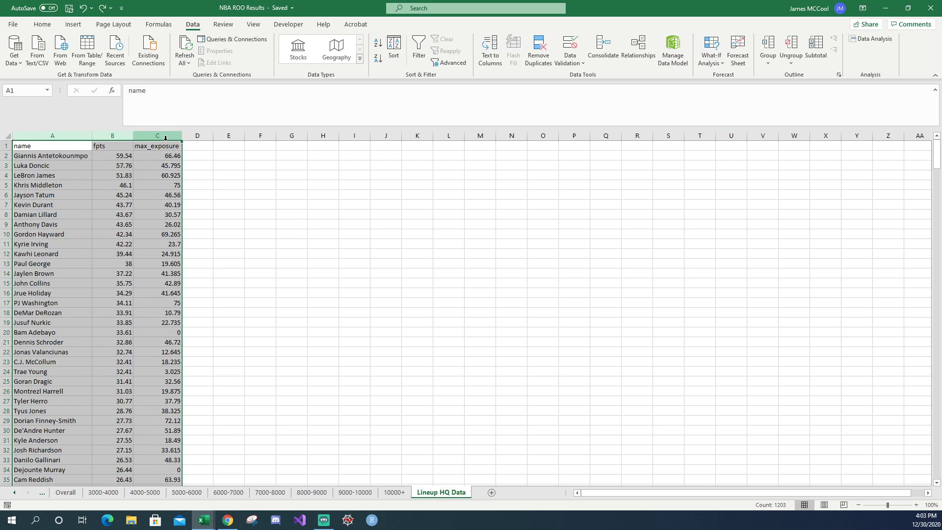
key("ctrl+c")
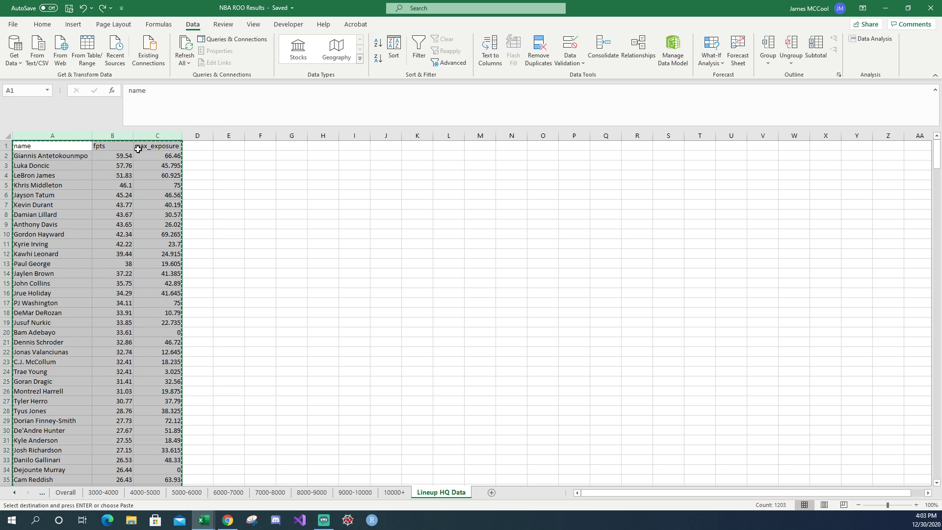
left_click(892, 11)
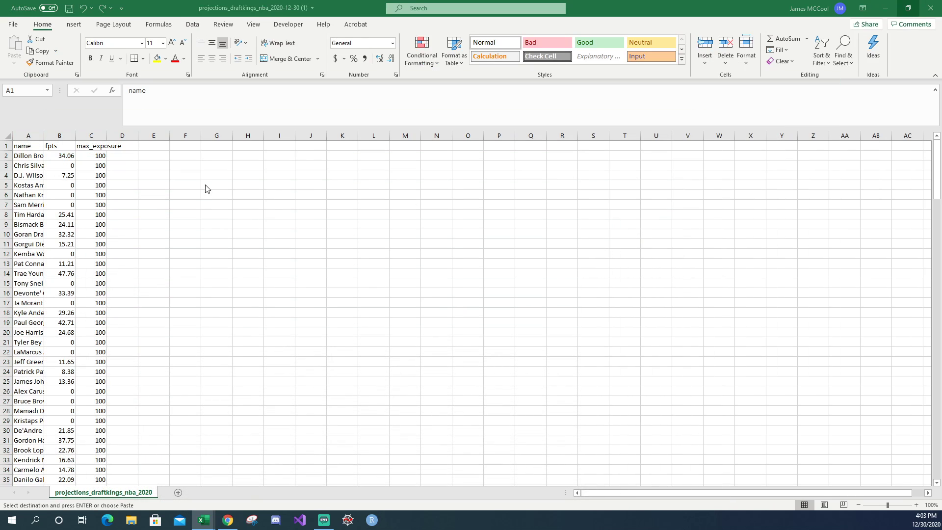
right_click(20, 146)
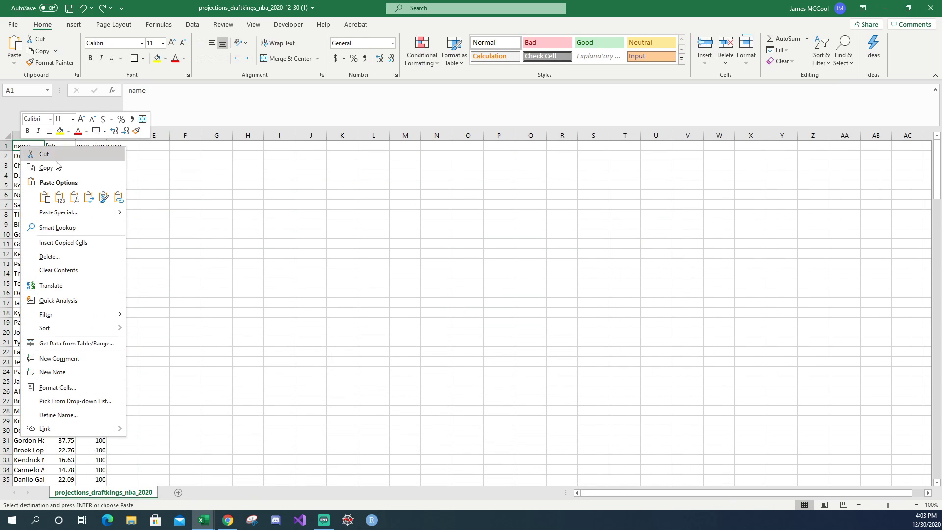
left_click(58, 198)
Clear all the #REF! rows from row 120 down and return to cell A1
scroll(58, 217, "down", 16)
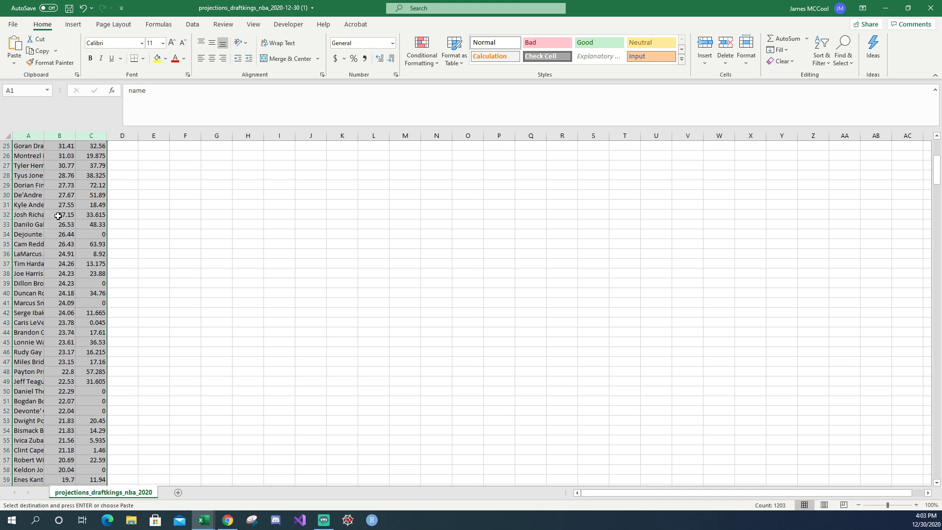
scroll(57, 217, "down", 20)
scroll(42, 217, "up", 8)
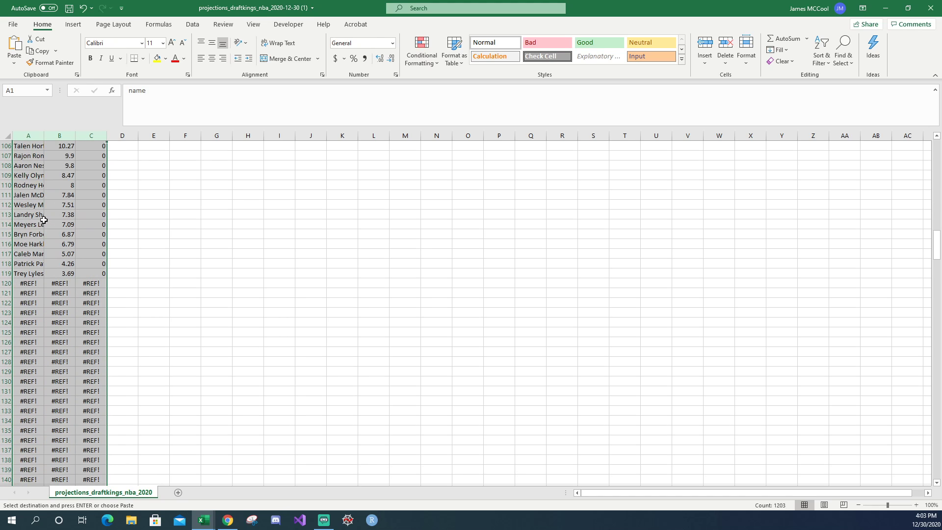
scroll(44, 220, "down", 1)
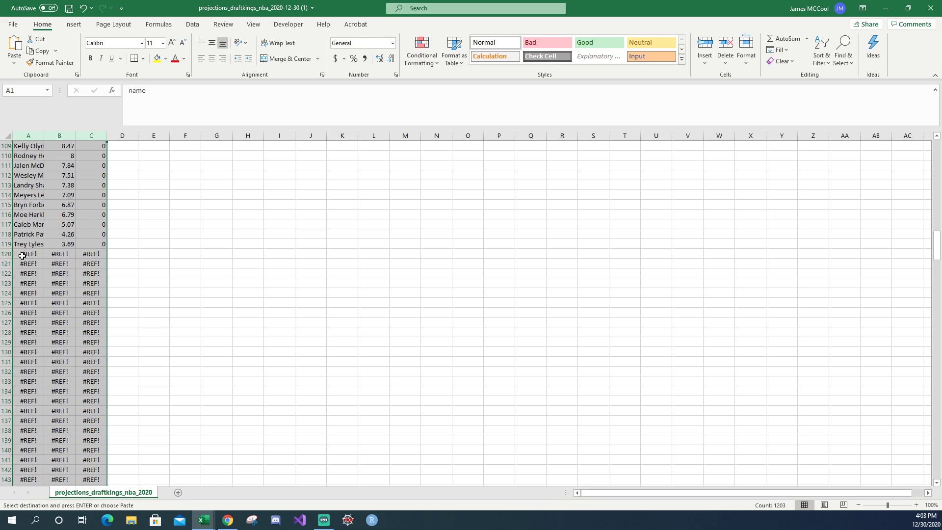
left_click(31, 256)
left_click(6, 255)
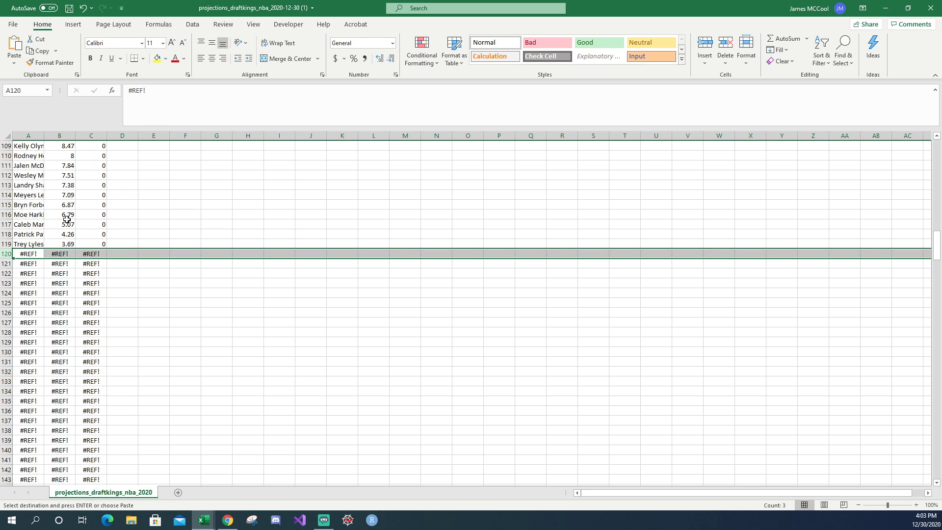
key("ctrl+shift+Down")
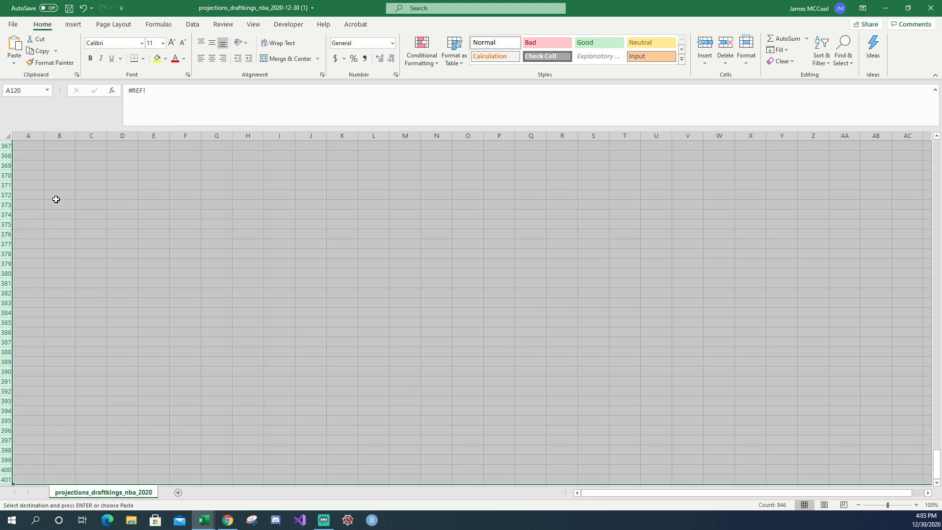
right_click(54, 200)
left_click(132, 309)
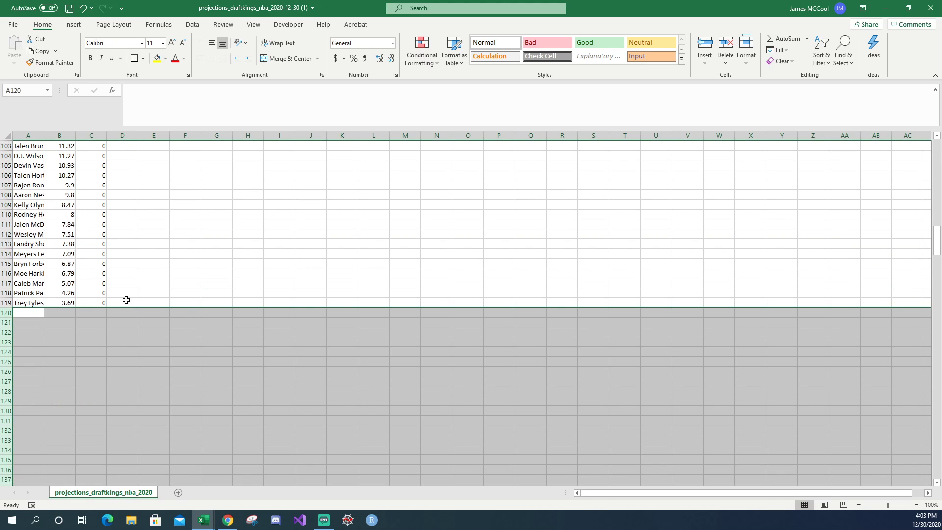
left_click(27, 225)
key("ctrl+Home")
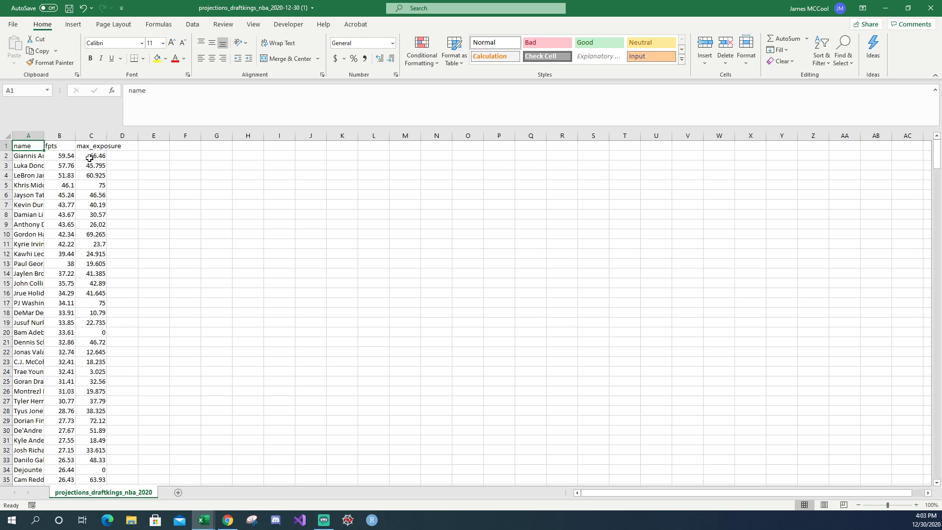
Review the pasted fpts and max_exposure values and select cell C20
scroll(86, 218, "down", 2)
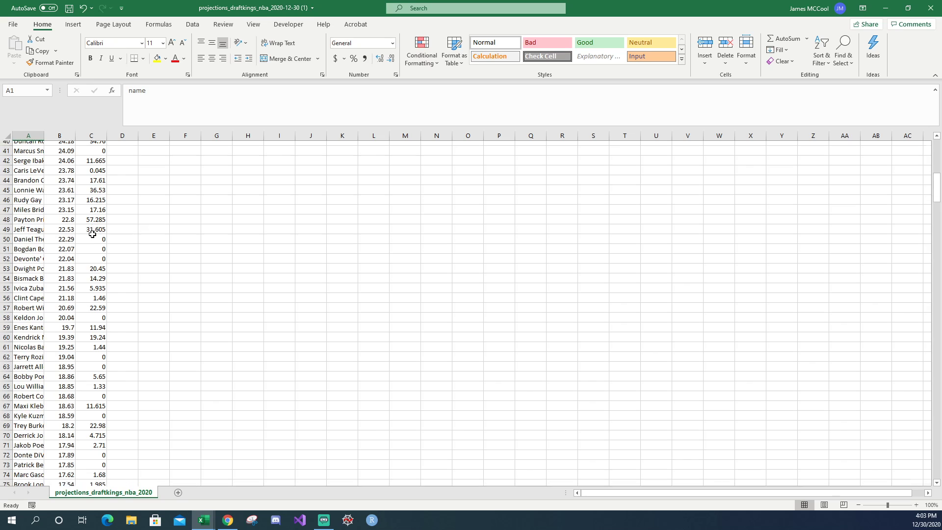
scroll(99, 254, "up", 2)
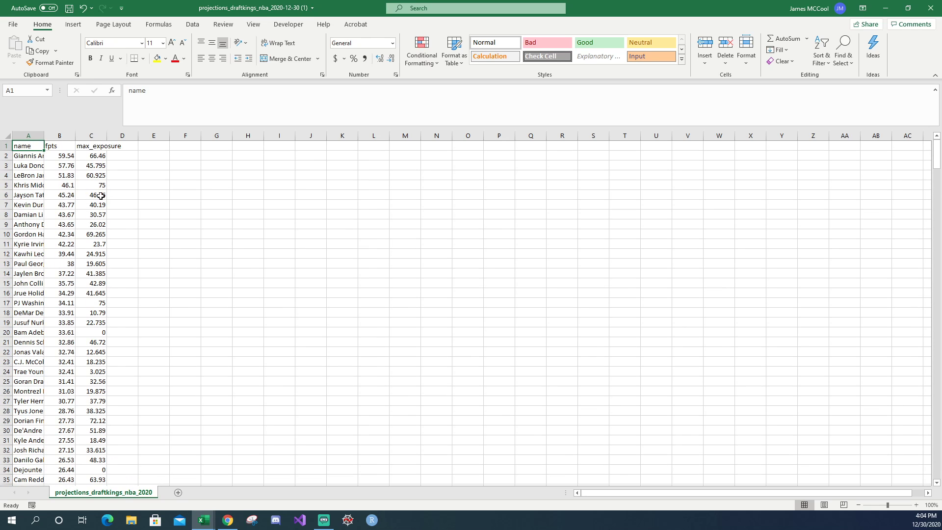
left_click(93, 334)
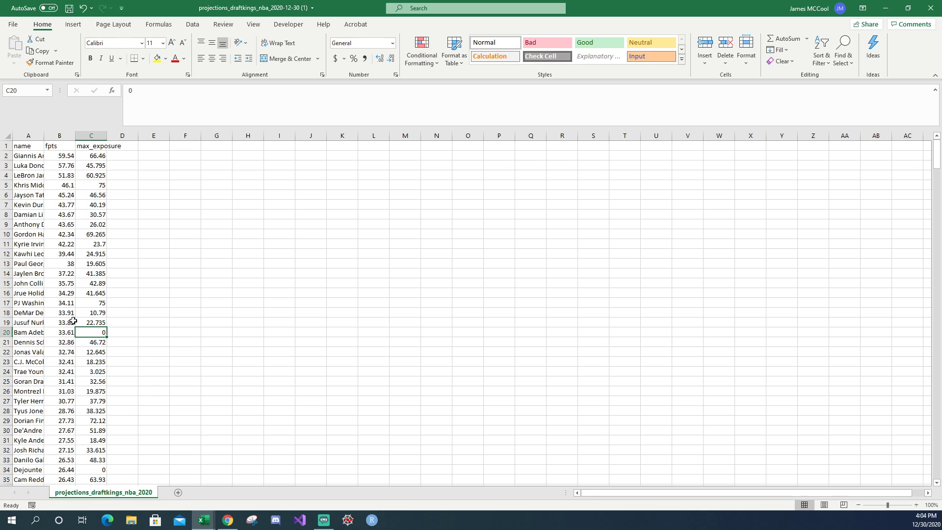
Check the players with zero max_exposure in cells C34 and C20 of the projections file
scroll(103, 341, "down", 2)
left_click(93, 410)
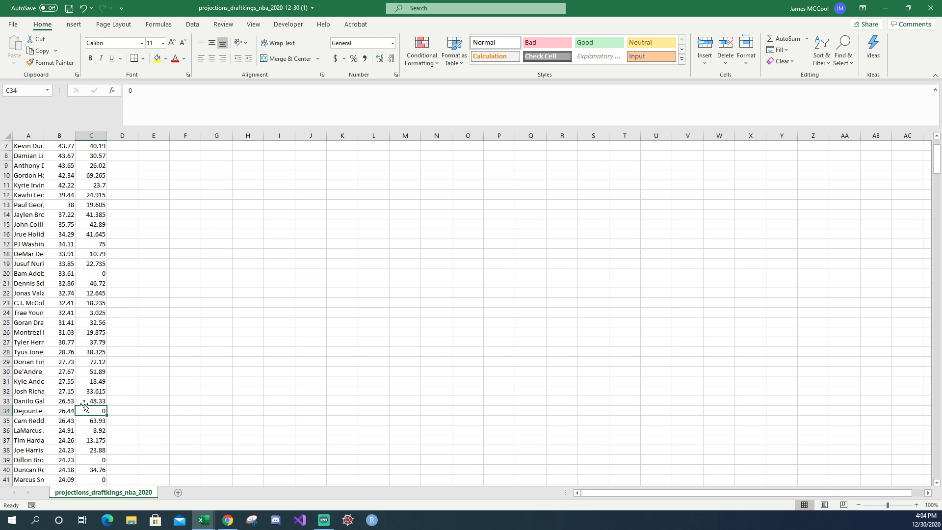
scroll(103, 362, "down", 4)
scroll(102, 362, "up", 6)
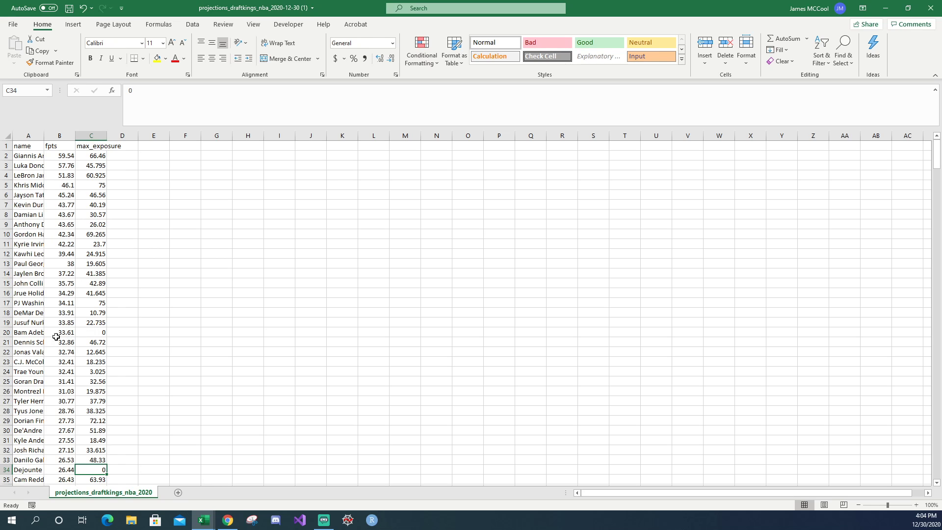
left_click(65, 332)
left_click(91, 331)
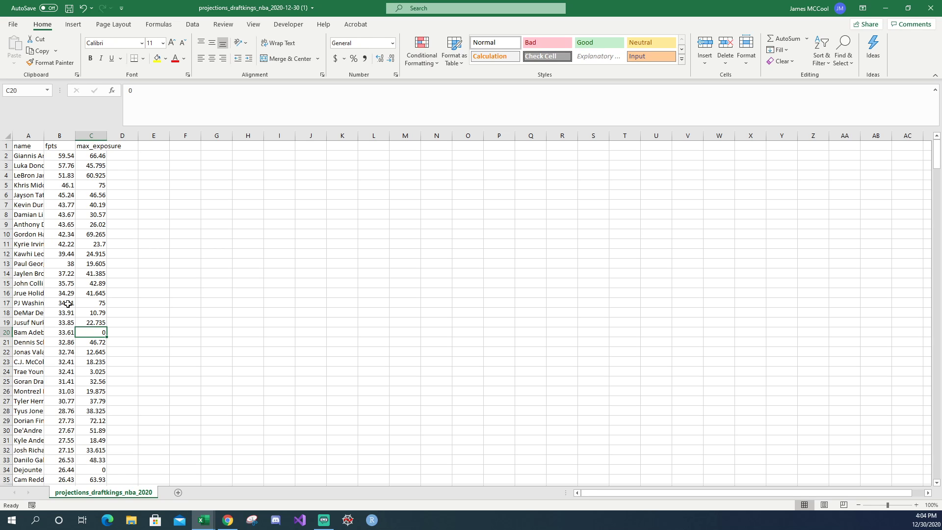
Save the projections CSV with cell A2 selected and switch to LineupHQ in the browser
left_click(29, 157)
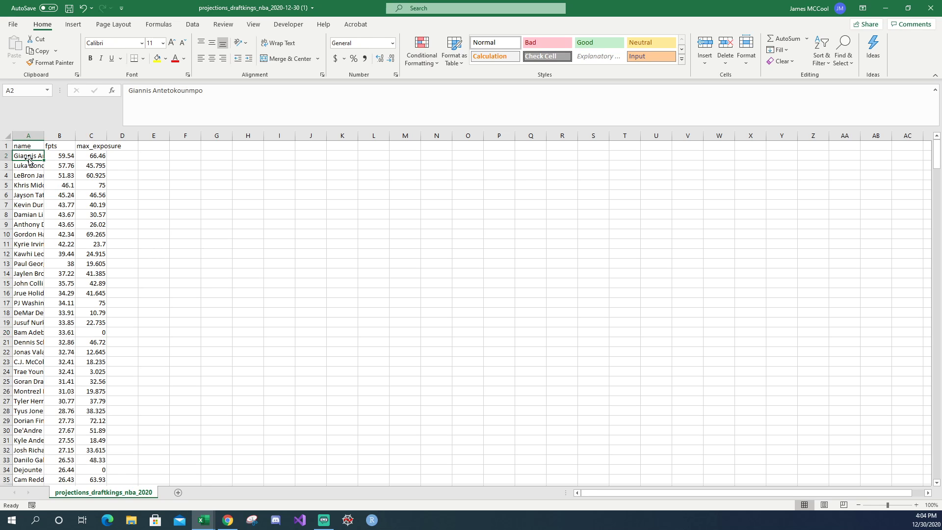
key("ctrl+s")
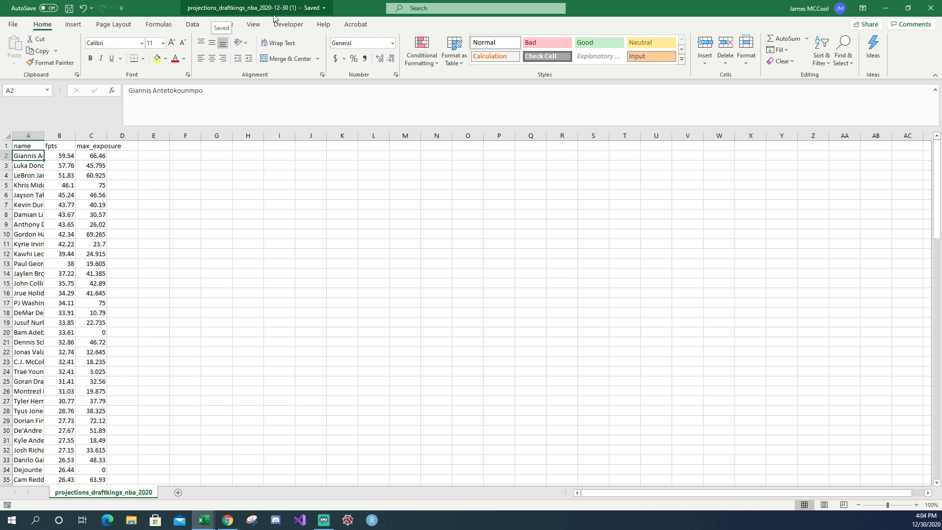
left_click(881, 7)
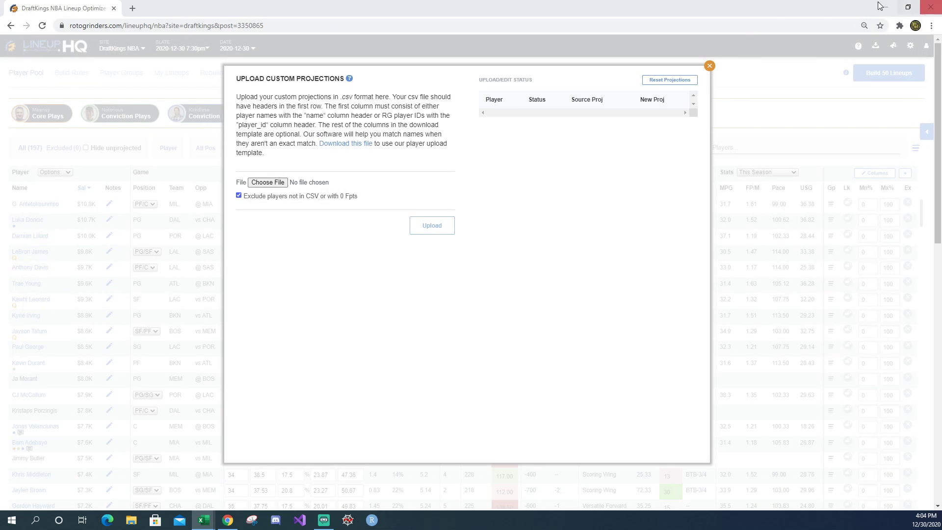
Upload projections_draftkings_nba_2020-12-30 (1) from the Downloads folder as the custom projections
left_click(268, 183)
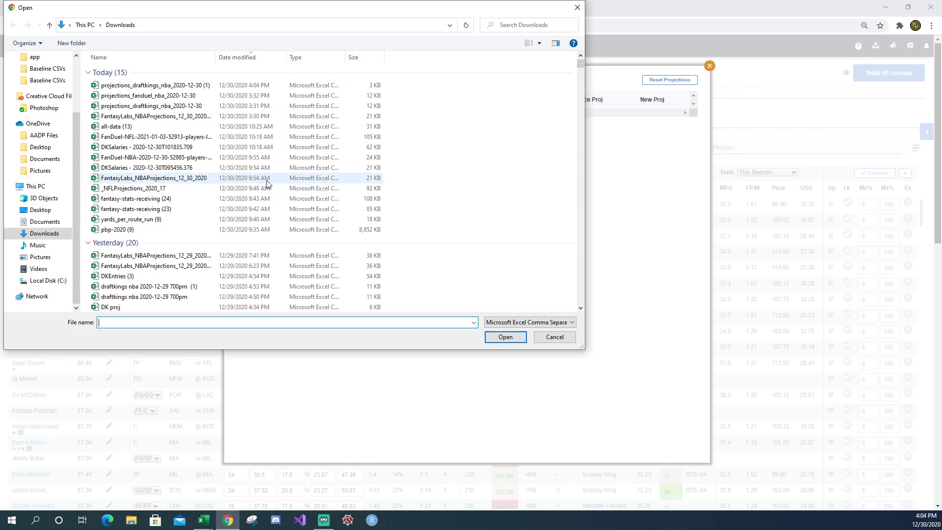
double_click(156, 86)
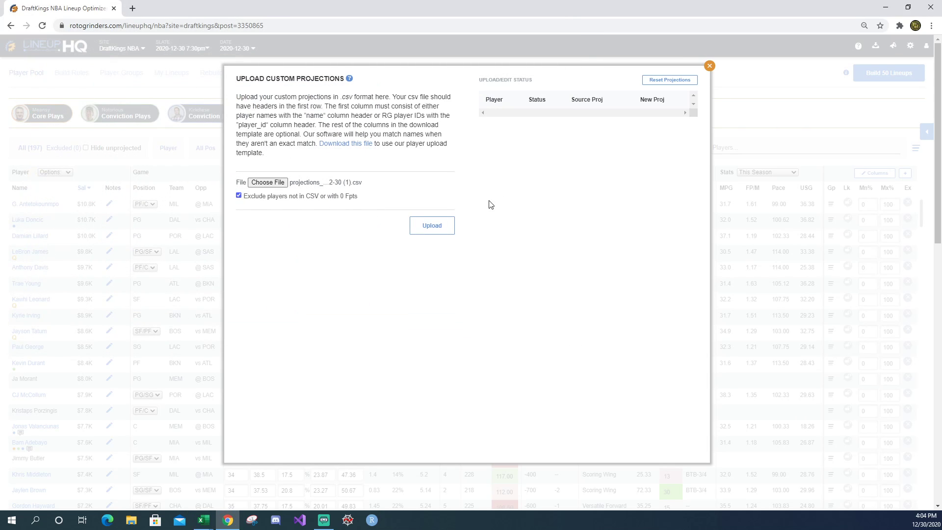
left_click(239, 196)
left_click(426, 229)
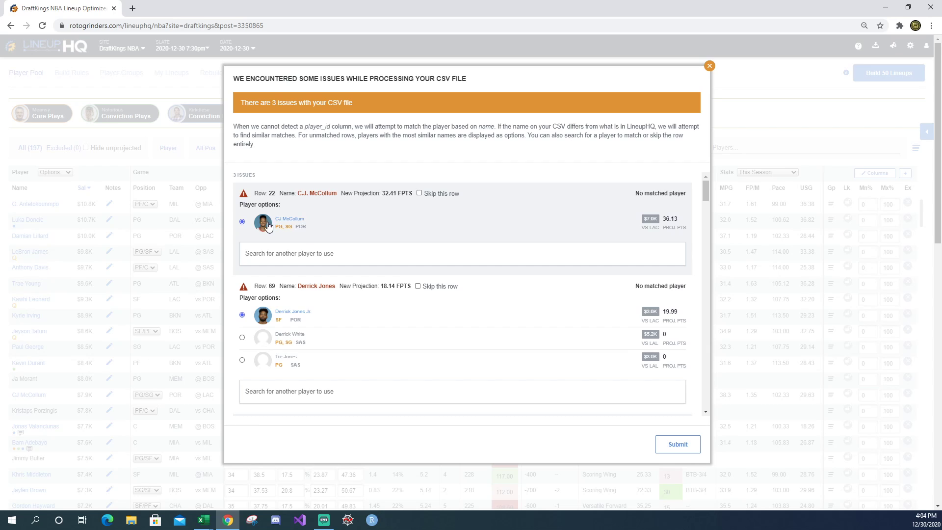
Include row 88 by matching it to Timothe Luwawu-Cabarrot, submit the player matches and close the upload dialog
scroll(344, 234, "down", 1)
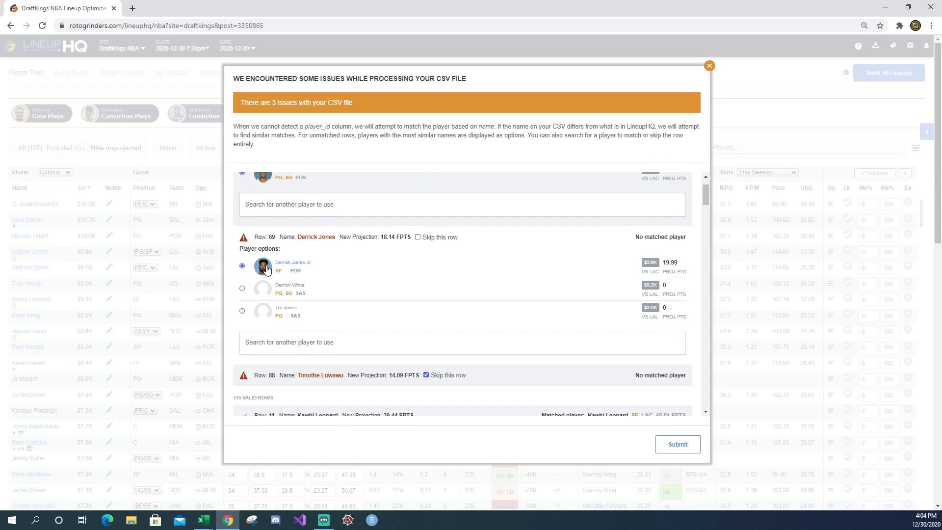
scroll(378, 267, "down", 2)
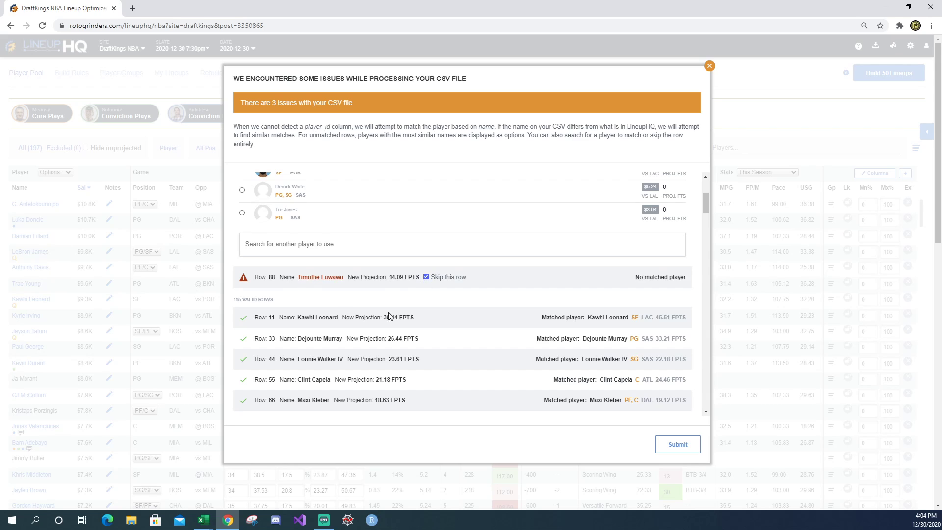
left_click(426, 276)
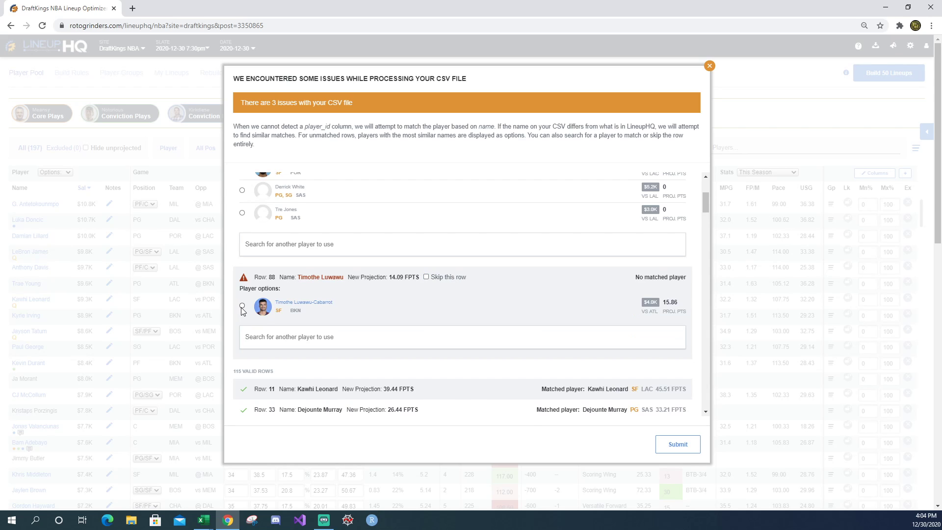
left_click(243, 306)
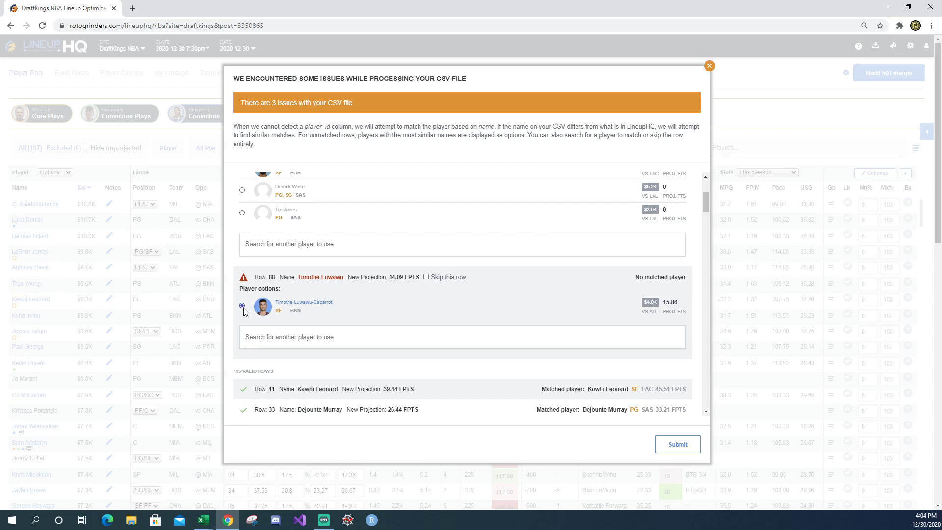
left_click(695, 448)
left_click(824, 76)
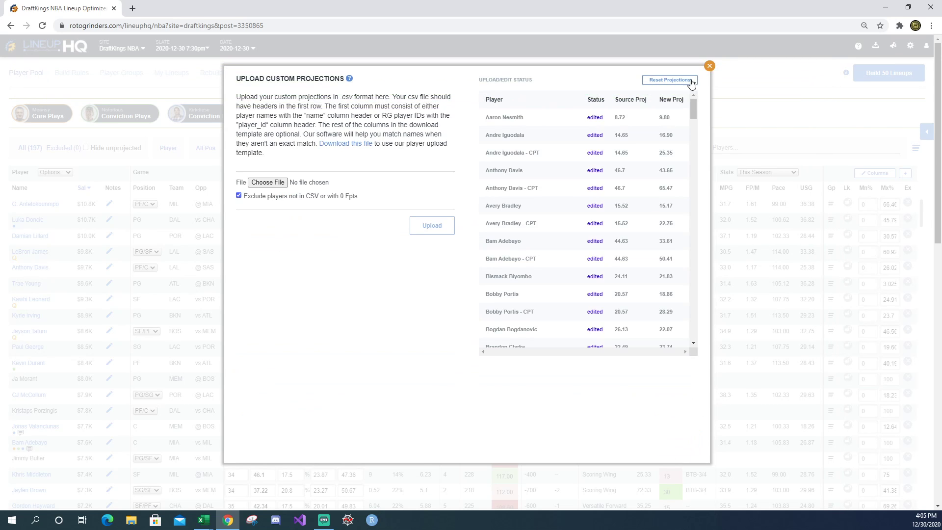
left_click(709, 67)
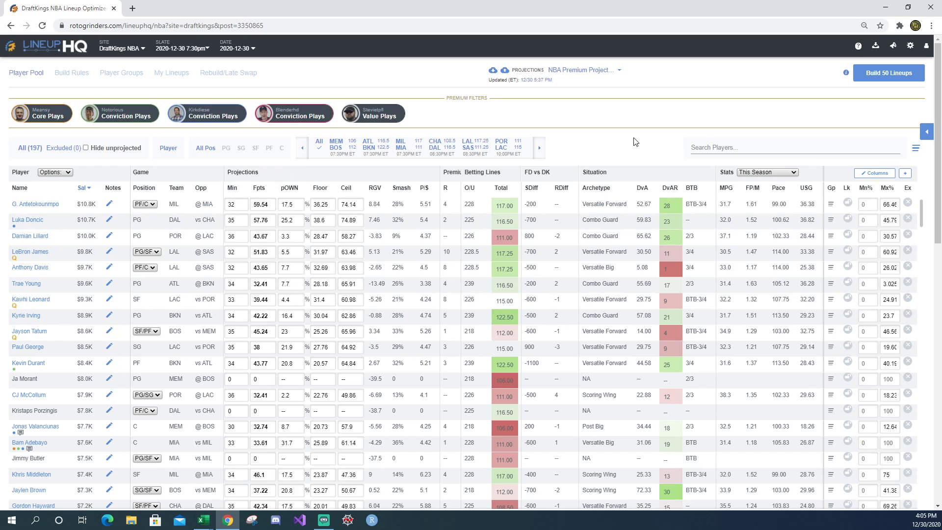
Change the maximum players for all teams in the players-per-team build rules and apply it
left_click(74, 75)
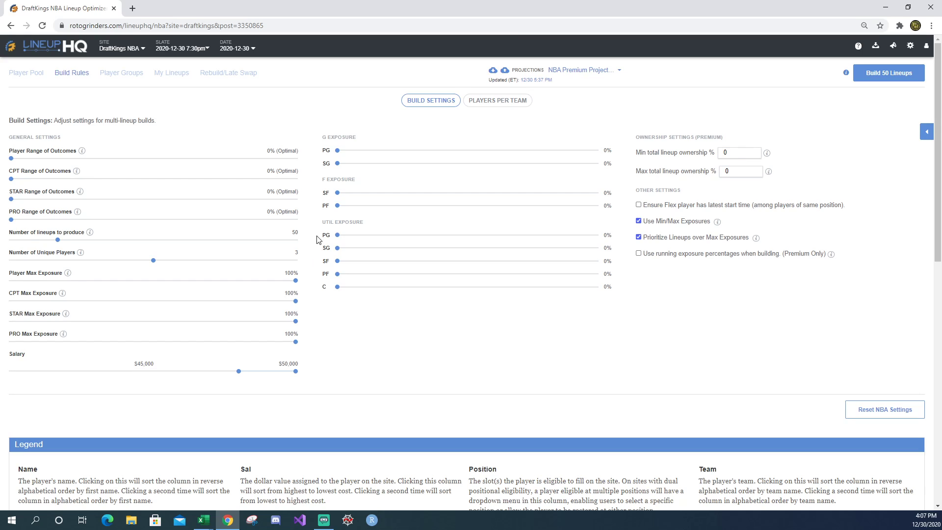
left_click(499, 101)
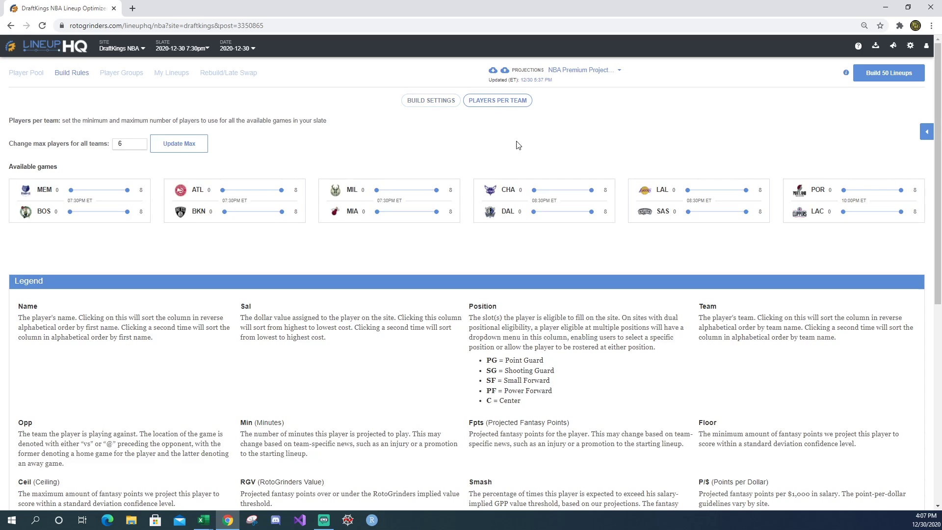
left_click(138, 146)
left_click(138, 146)
left_click(139, 146)
left_click(163, 149)
Build 50 lineups and review the resulting player exposures against their maximum targets
left_click(883, 74)
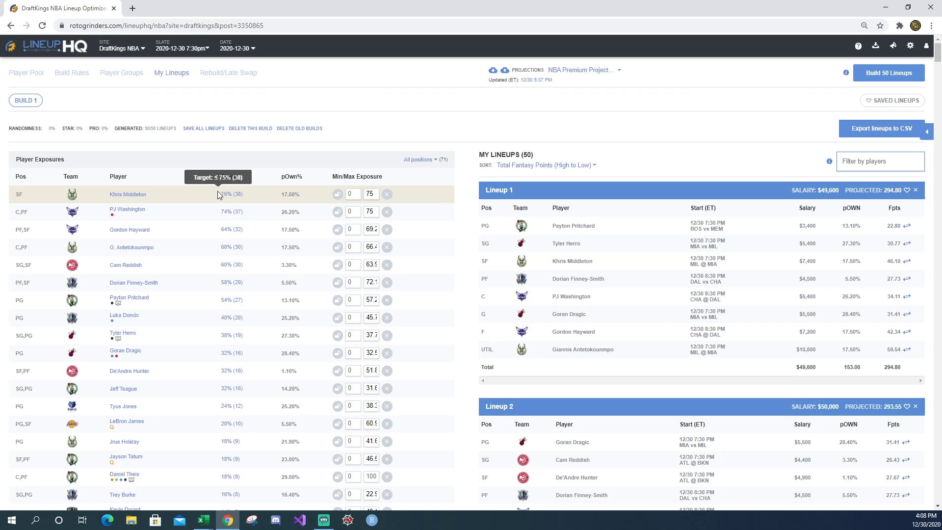
mouse_move(219, 194)
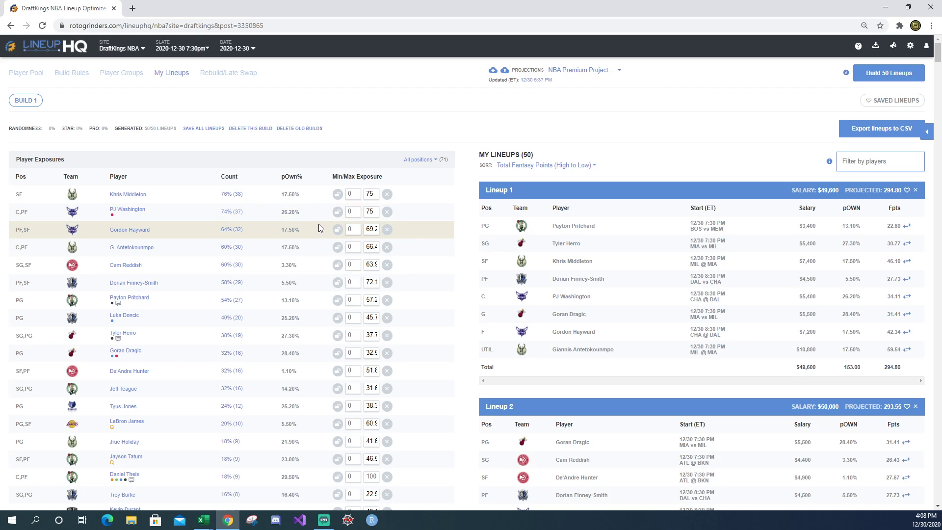
scroll(316, 227, "down", 1)
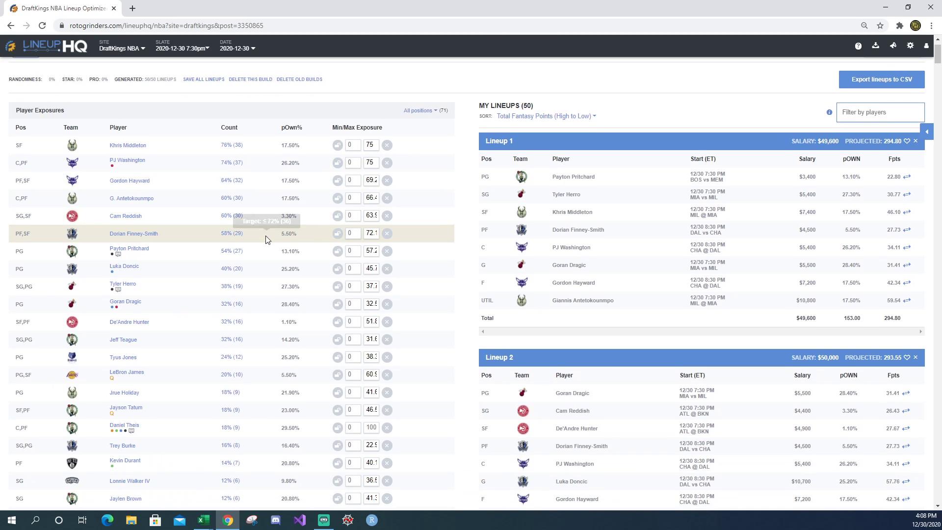
mouse_move(253, 232)
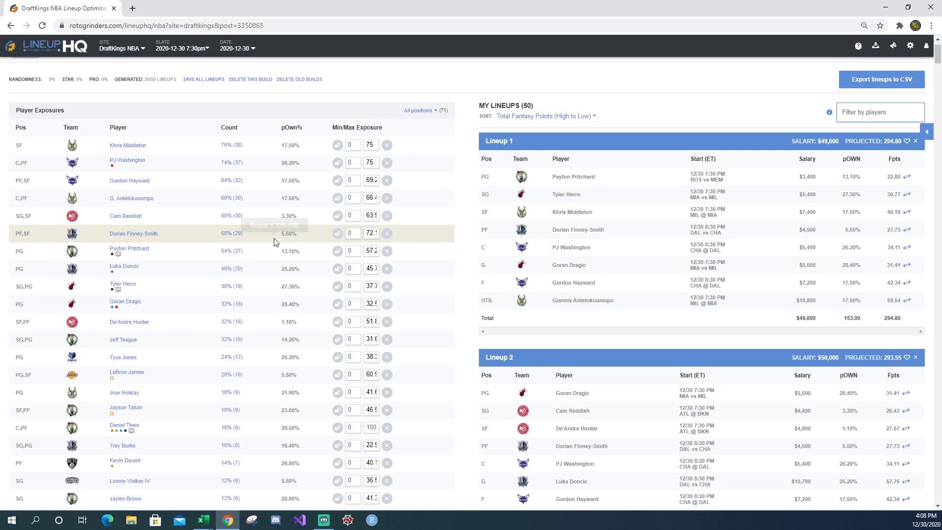
scroll(269, 243, "down", 1)
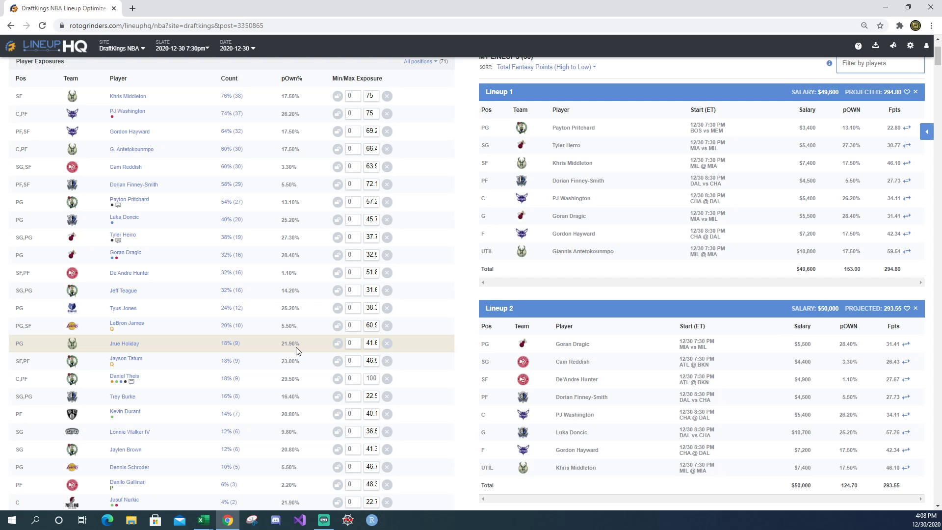
scroll(310, 335, "down", 1)
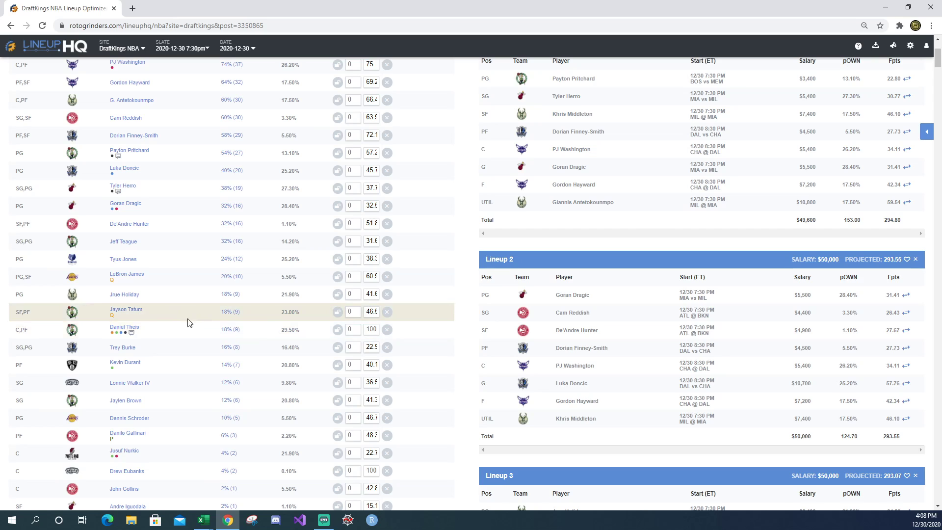
Switch to the NBA ROO Results workbook in Excel and look over the player rows of its Overall sheet
left_click(203, 520)
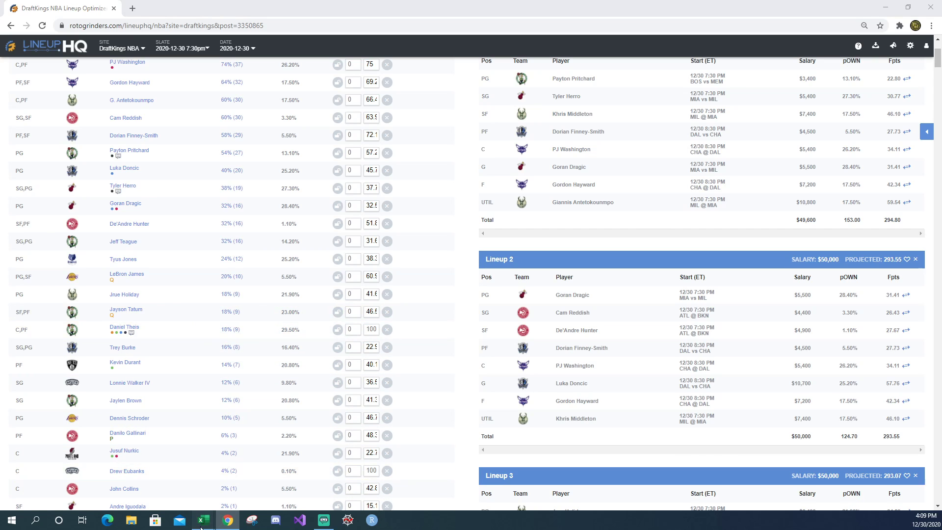
left_click(256, 480)
left_click(65, 492)
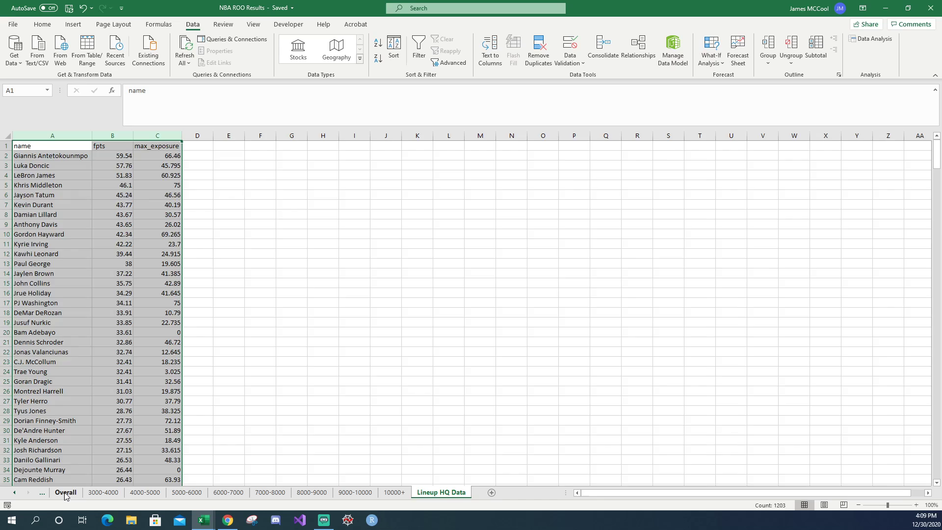
scroll(155, 264, "down", 1)
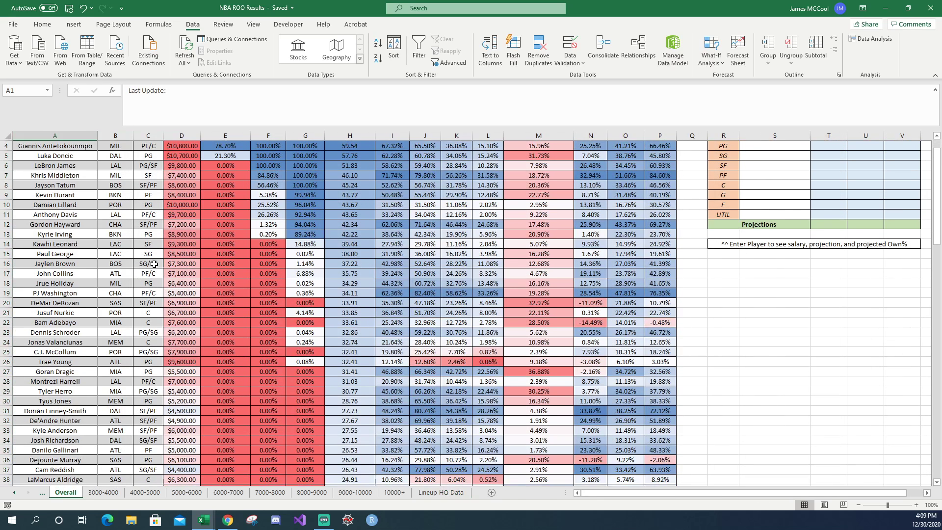
left_click(56, 300)
scroll(56, 301, "up", 1)
scroll(56, 297, "up", 1)
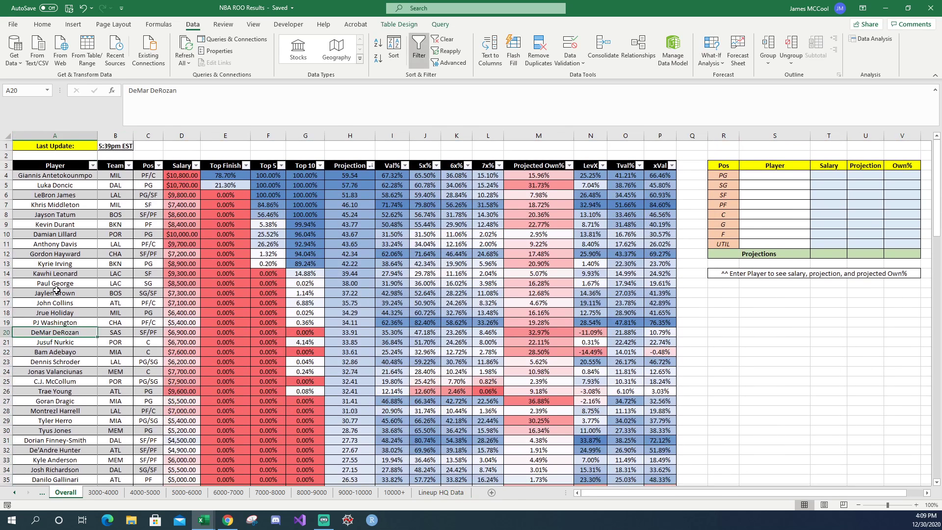
Search the Overall sheet for "the" to locate Daniel Theis and move the search dialog below his row
key("ctrl+f")
type("the")
key("Return")
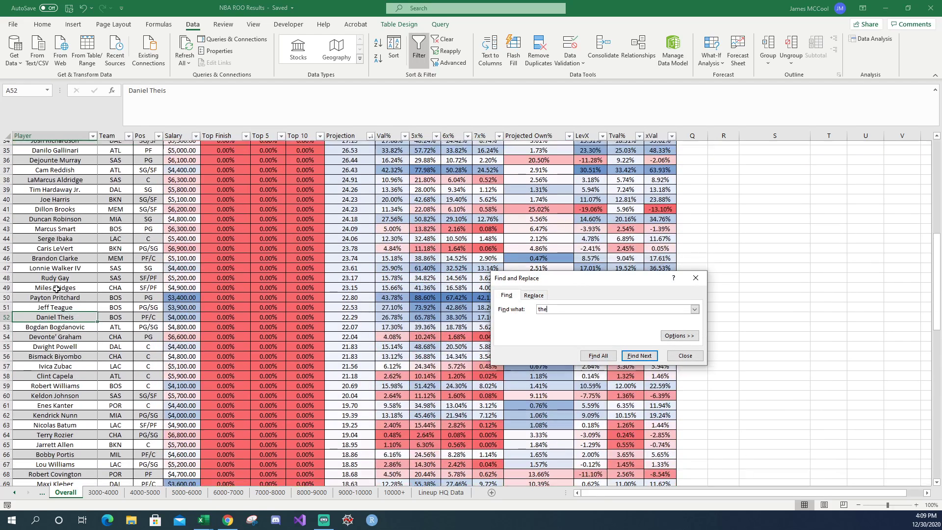
left_click_drag(587, 287, 559, 326)
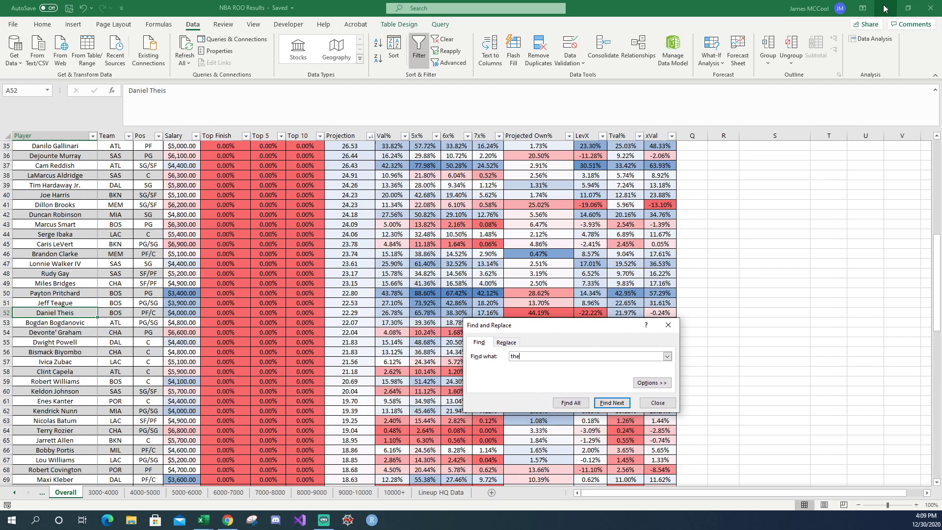
Return to LineupHQ in the browser and examine the exposures of Daniel Theis and the lower-exposure players
left_click(227, 519)
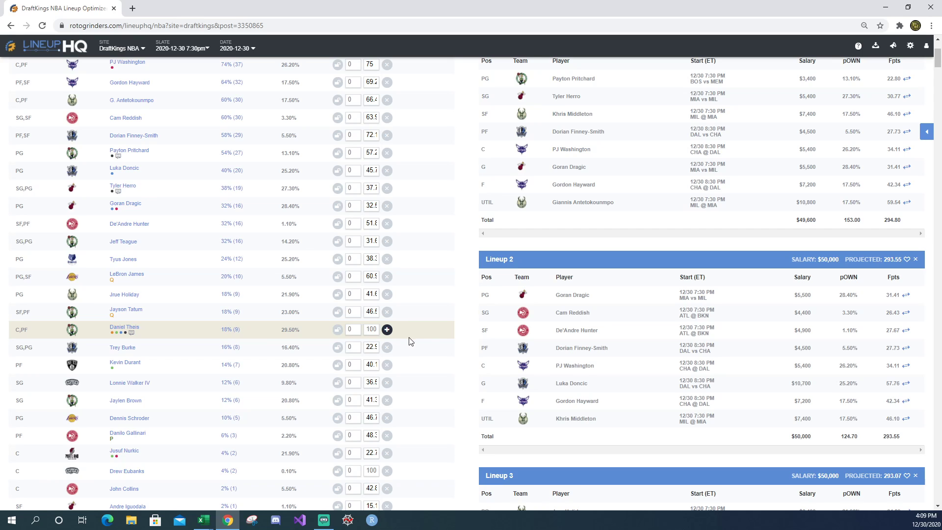
scroll(407, 336, "down", 1)
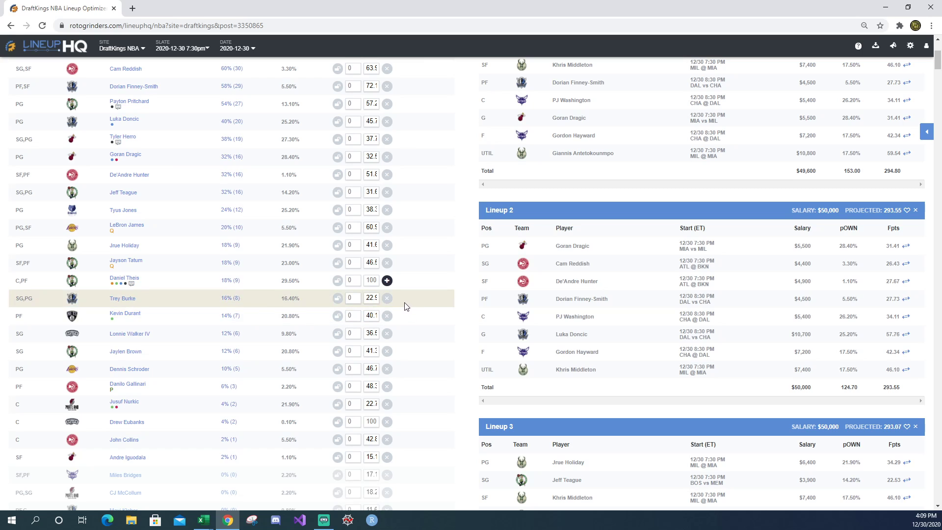
mouse_move(228, 322)
Switch back to the NBA ROO Results workbook, close the search dialog and select Kevin Durant's row in the Overall sheet
left_click(204, 520)
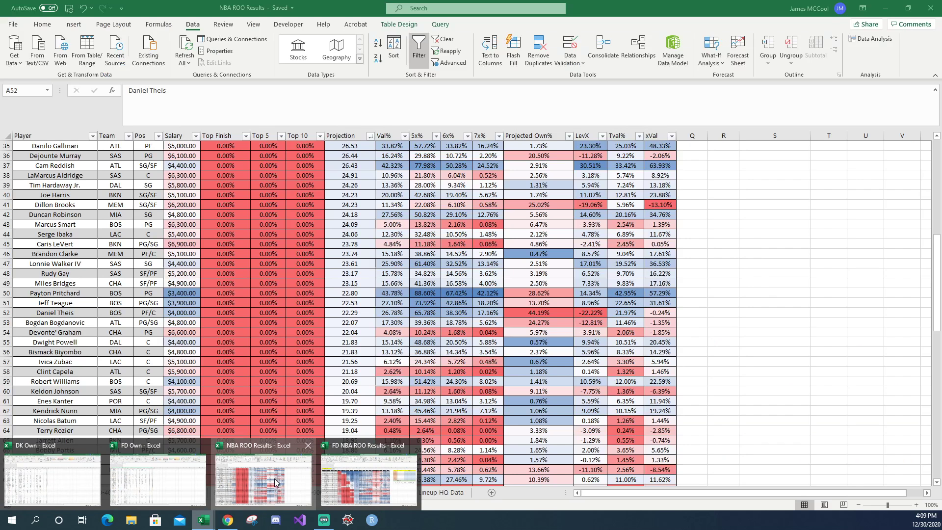
left_click(275, 478)
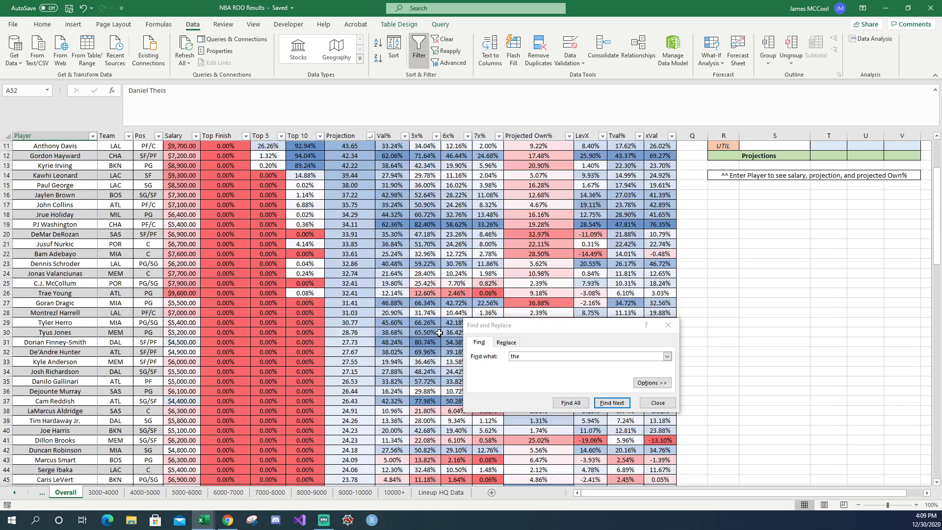
left_click(657, 402)
scroll(407, 339, "up", 4)
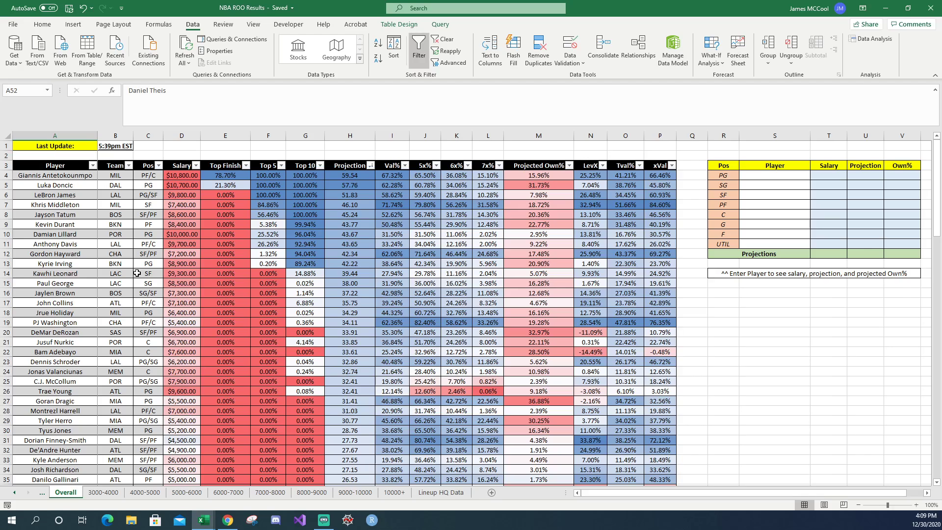
left_click(7, 224)
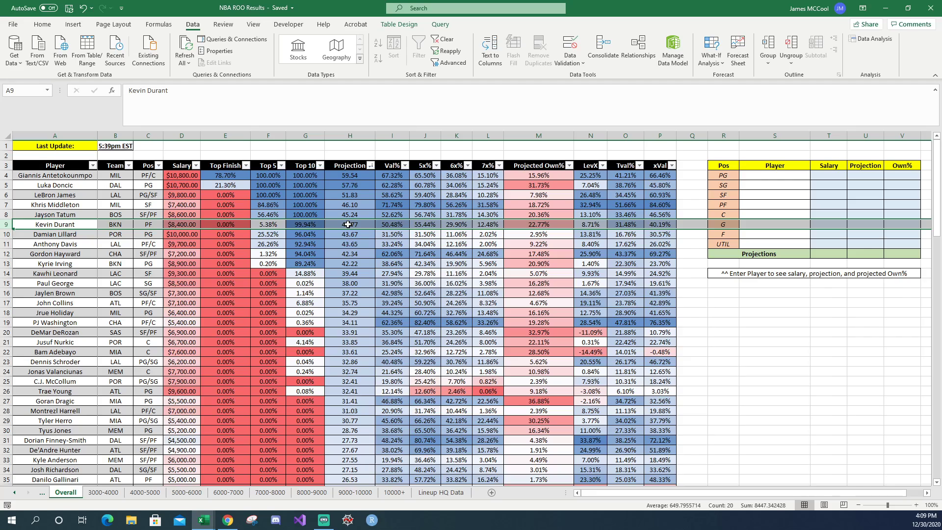
Check Kevin Durant's Projected Own%, xVal and Tval% in the Overall sheet, and set his minimum exposure in LineupHQ to 30
left_click(525, 225)
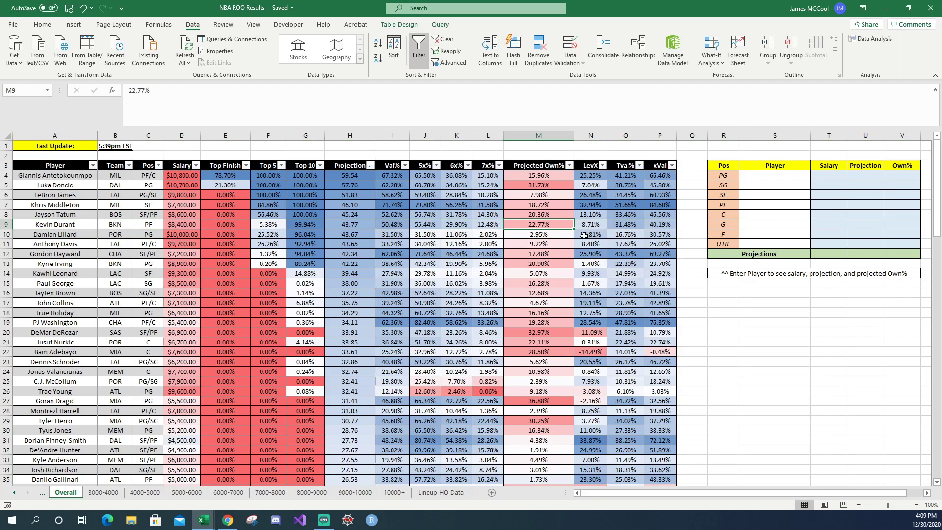
left_click(670, 224)
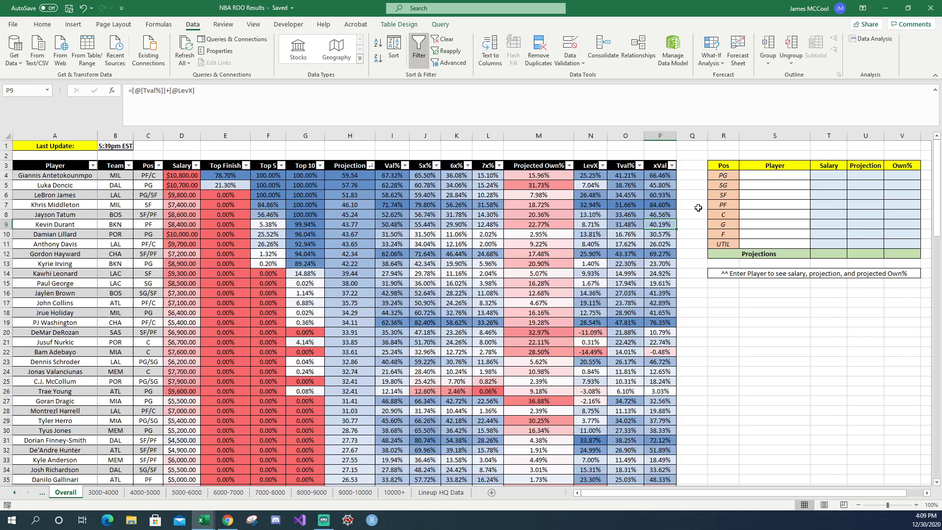
left_click(636, 224)
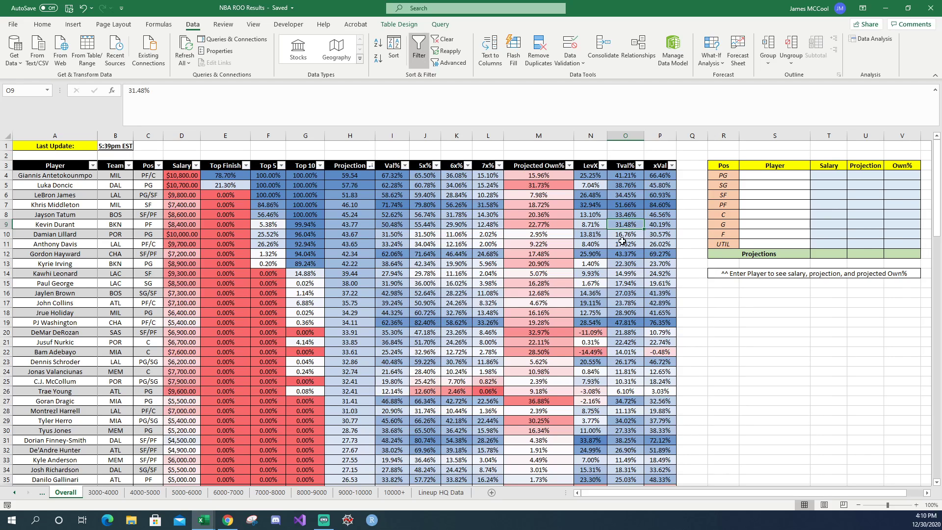
left_click(886, 8)
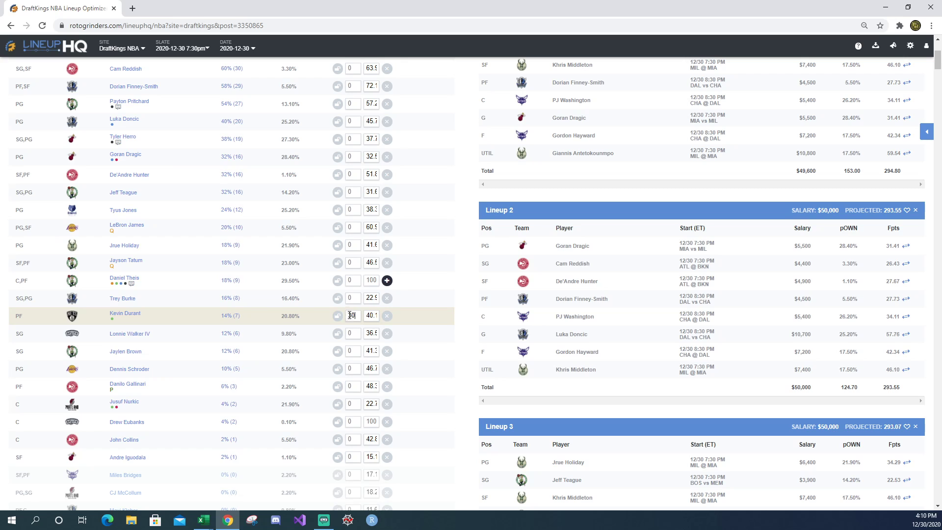
scroll(354, 316, "up", 2)
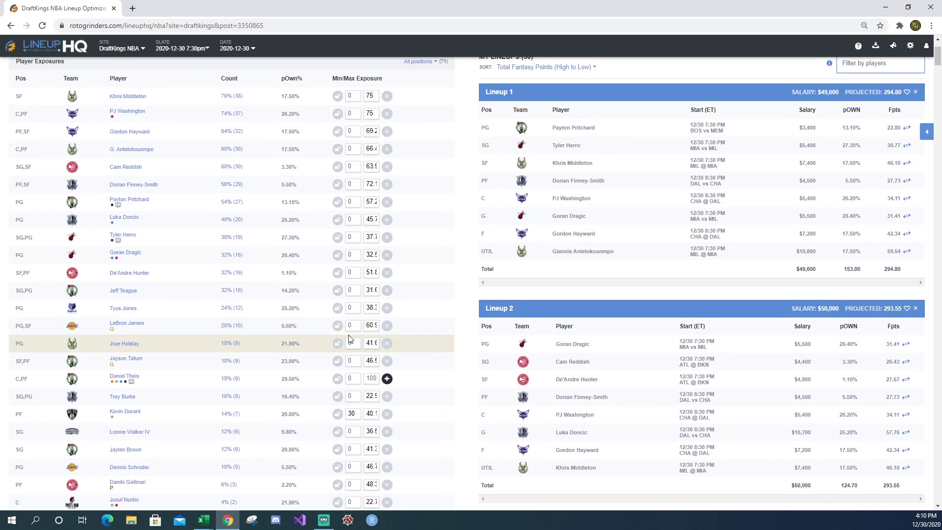
Look up LeBron James's Tval% in the NBA ROO Results workbook and set his minimum exposure in LineupHQ to 34
left_click(203, 521)
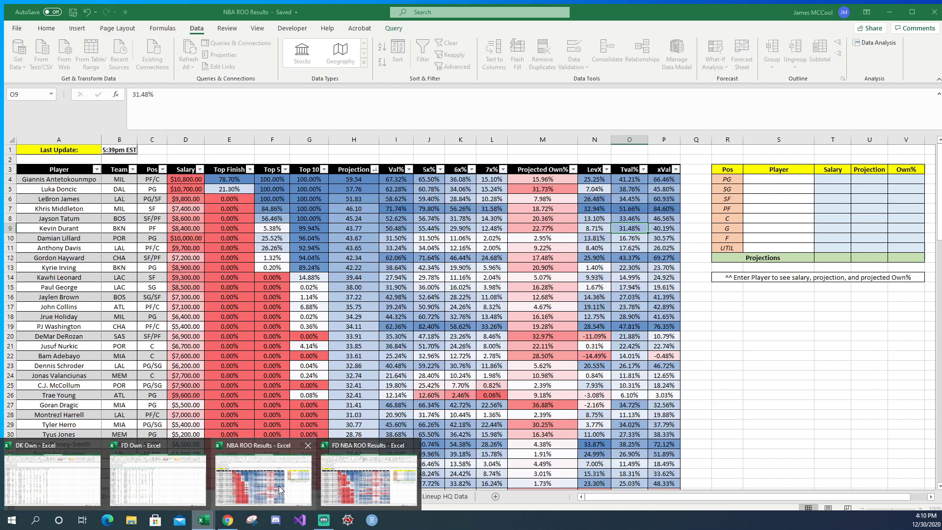
left_click(263, 473)
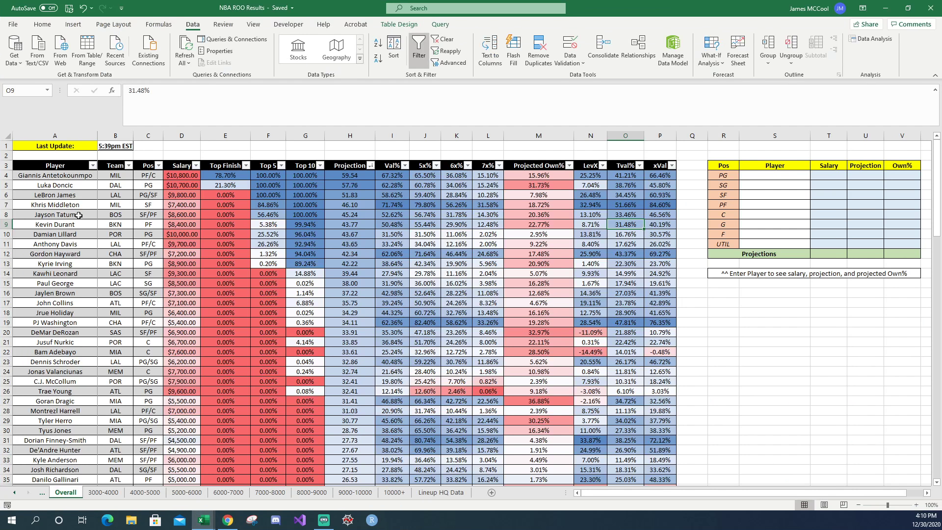
left_click(4, 195)
left_click(628, 196)
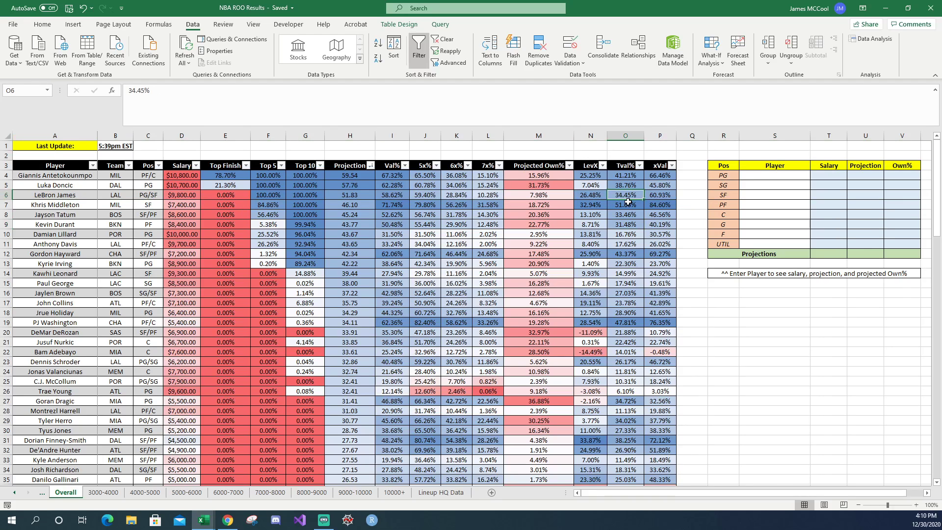
left_click(885, 8)
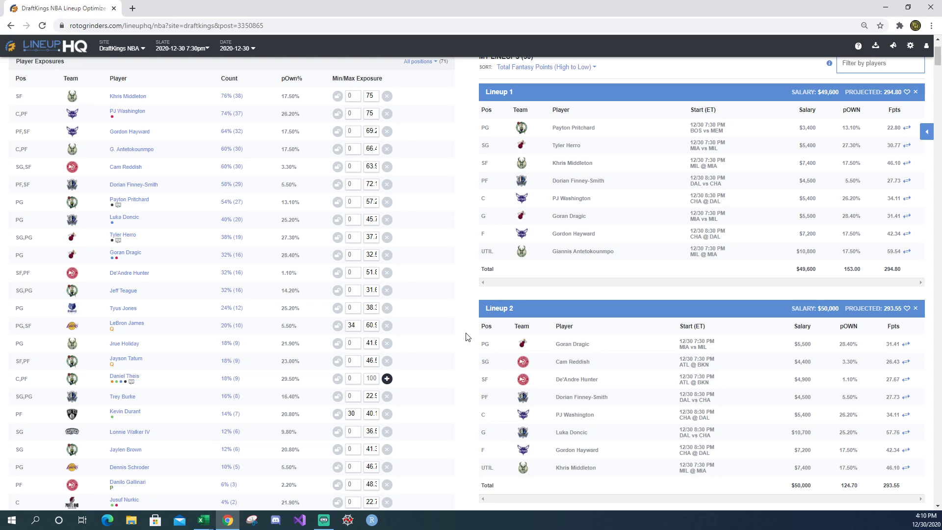
Check Dennis Schroder's lineup exposure in LineupHQ against his Projected Own% and xVal in the Overall sheet of NBA ROO Results
scroll(466, 333, "down", 1)
scroll(466, 337, "down", 1)
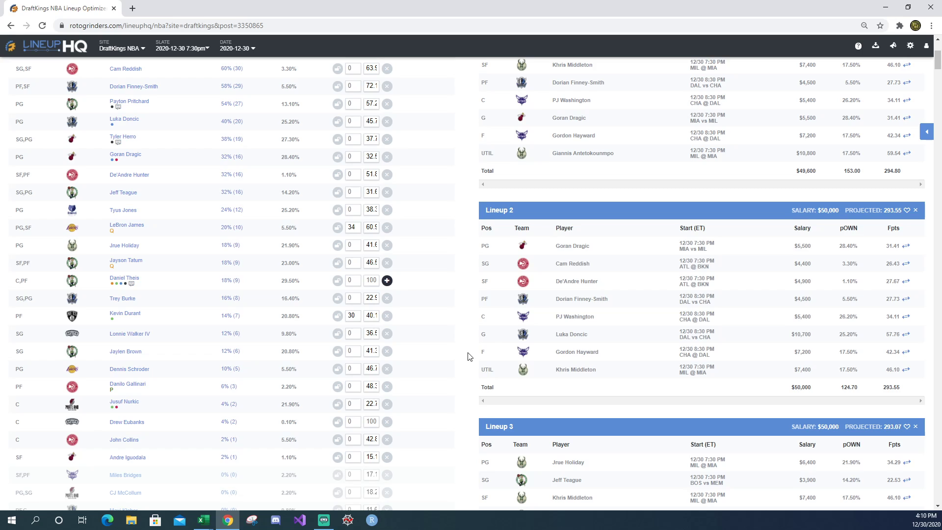
scroll(469, 356, "down", 1)
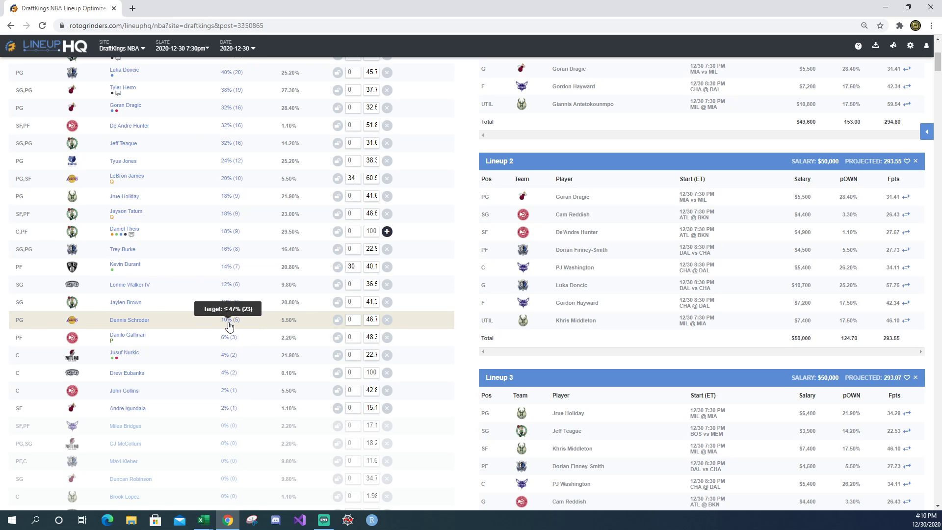
left_click(886, 7)
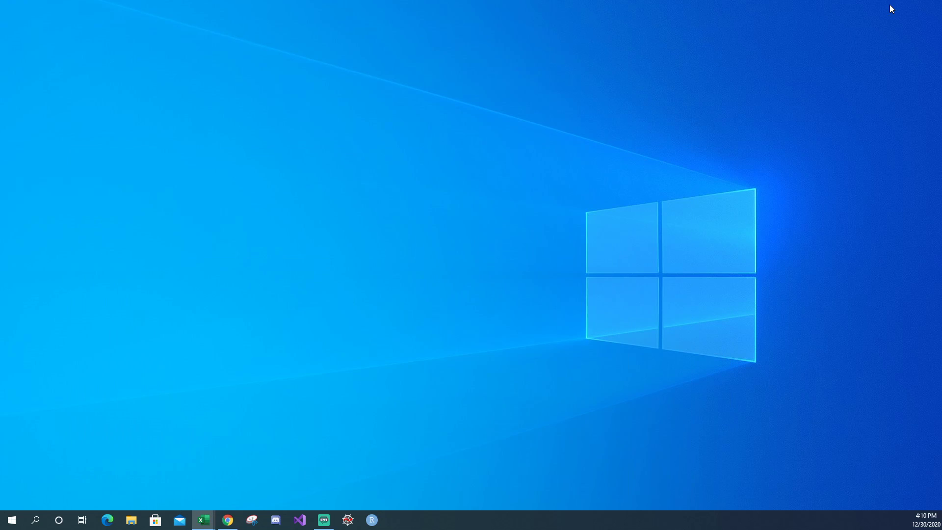
mouse_move(203, 519)
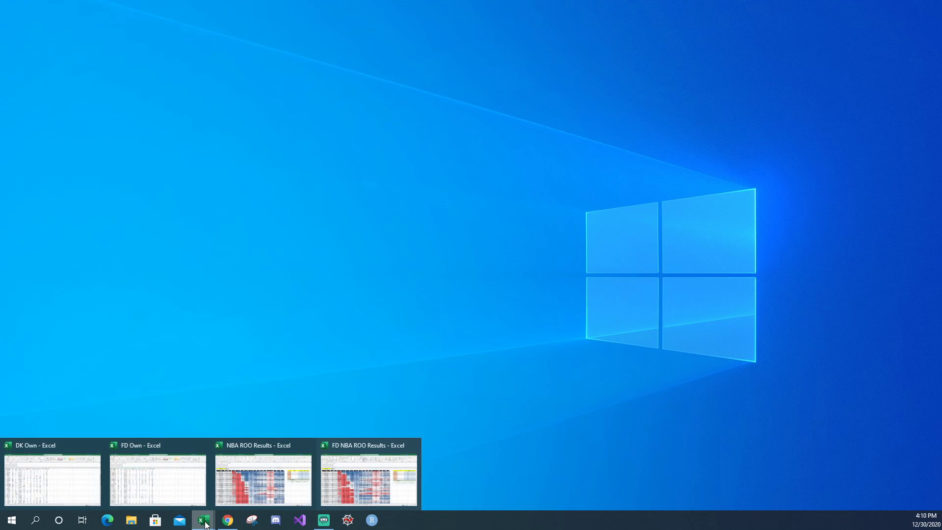
left_click(266, 482)
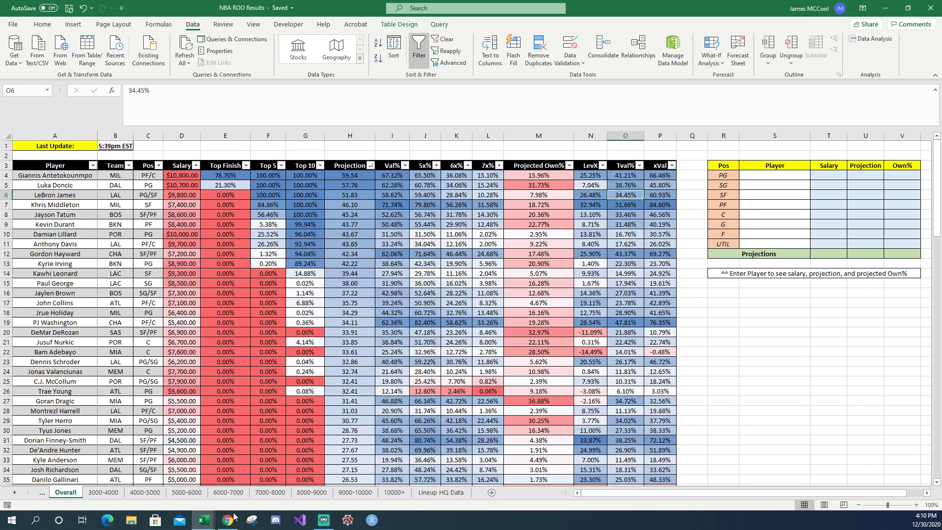
left_click(8, 361)
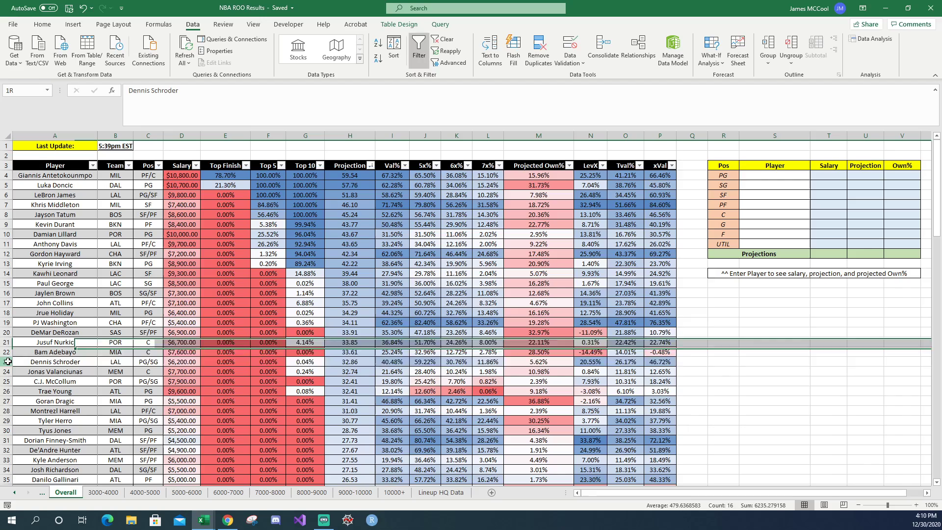
left_click(555, 363)
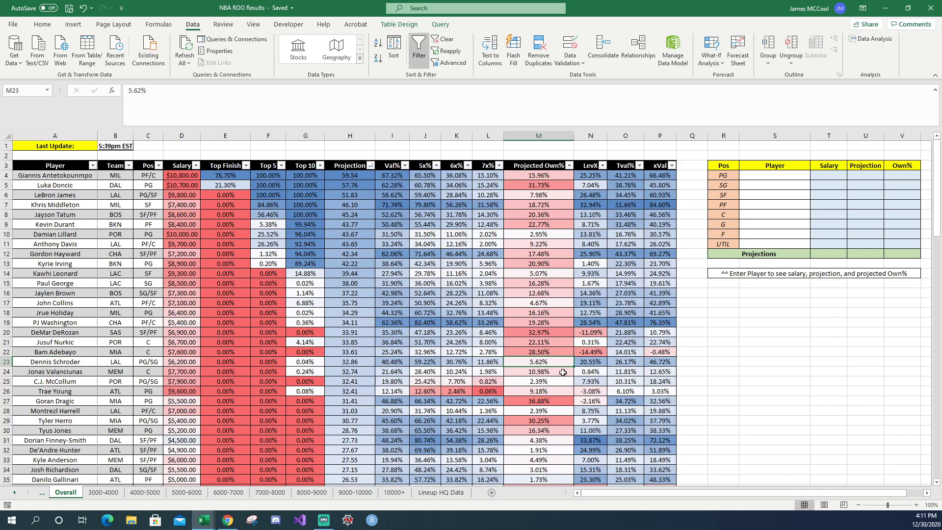
left_click(663, 361)
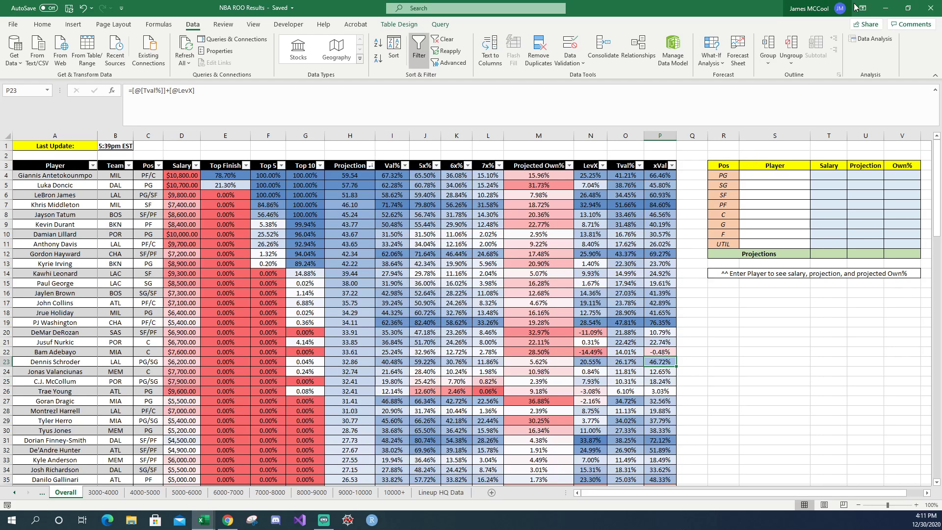
Return to LineupHQ in the browser and exclude Andre Iguodala in the player exposures
left_click(885, 8)
left_click(227, 520)
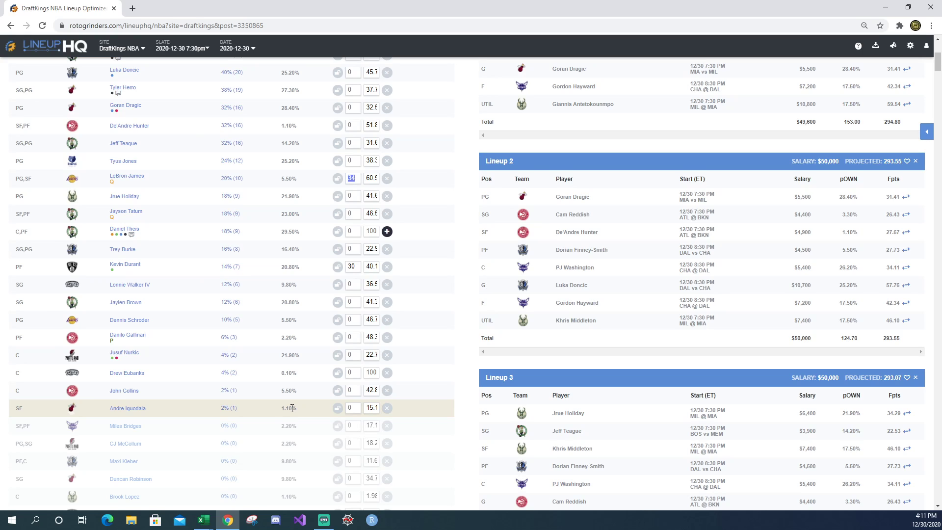
left_click(389, 410)
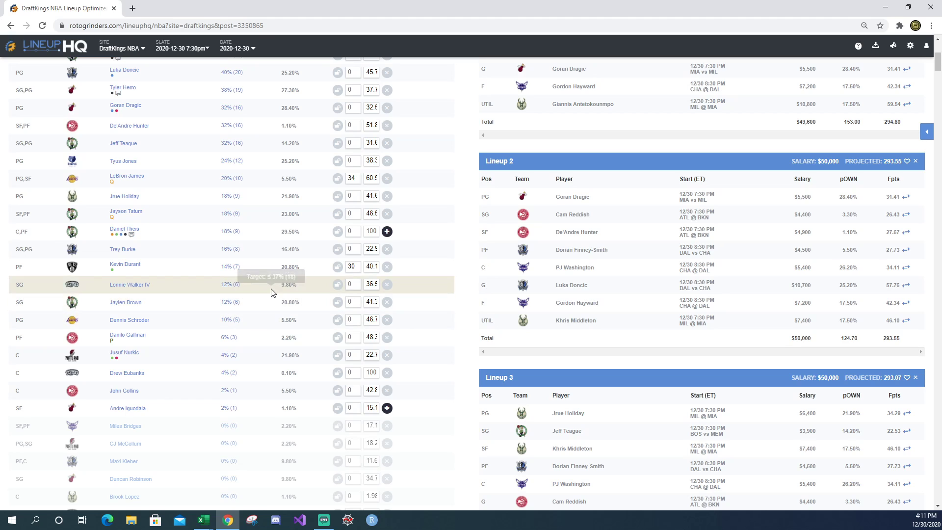
Review the adjusted player exposures and build a new set of 50 lineups
scroll(274, 290, "up", 3)
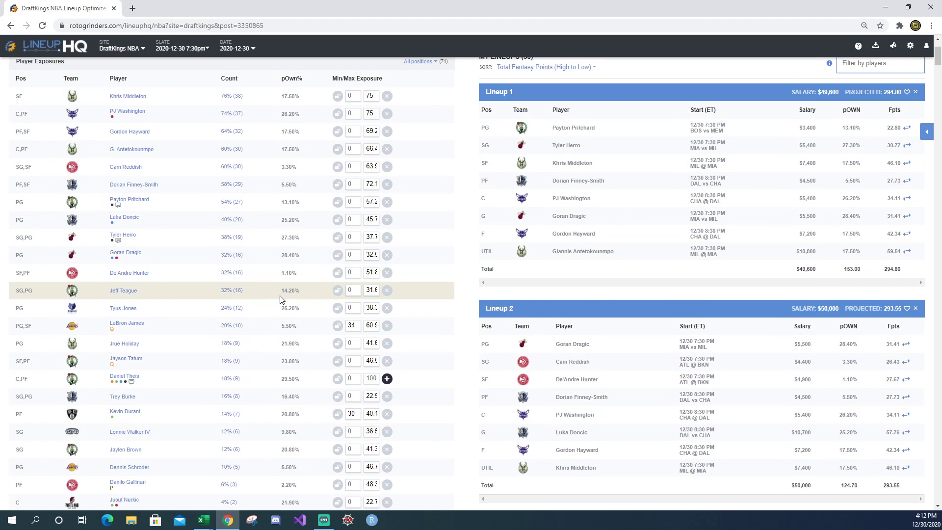
scroll(274, 304, "down", 1)
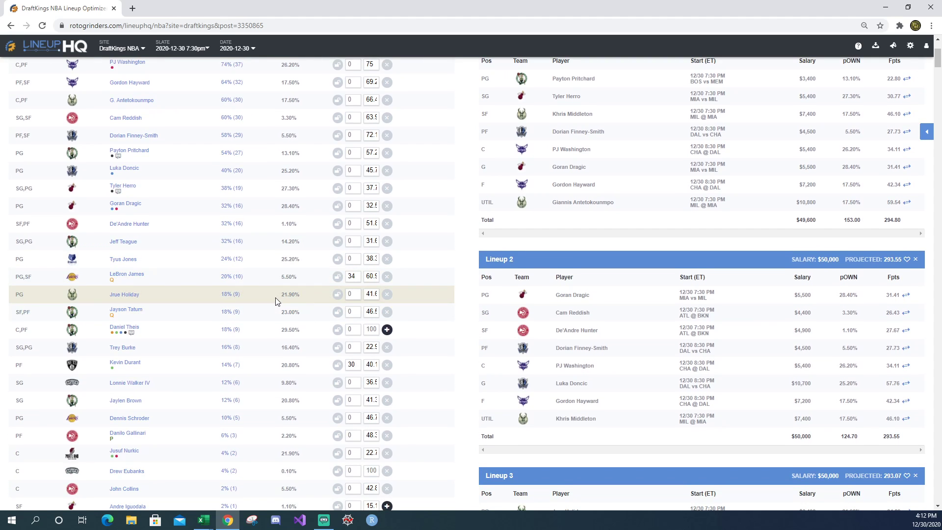
scroll(275, 299, "up", 2)
scroll(276, 297, "up", 1)
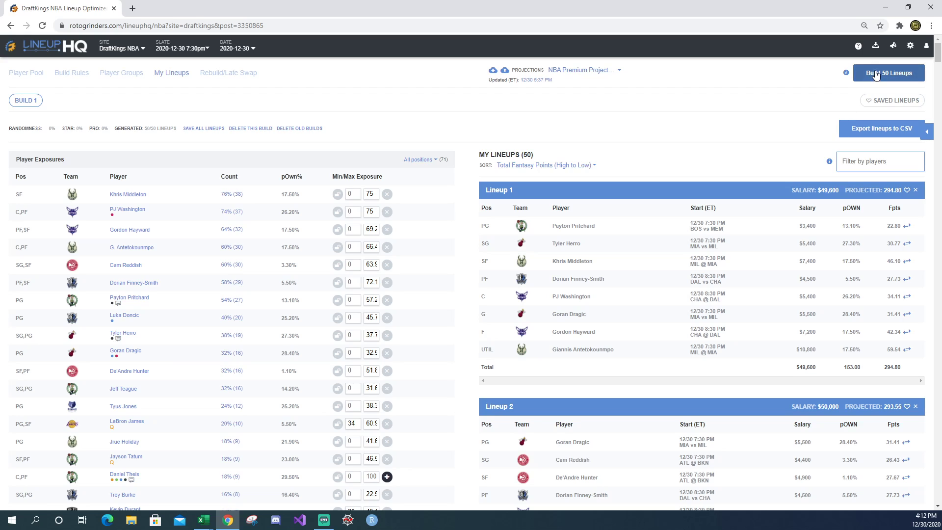
left_click(876, 74)
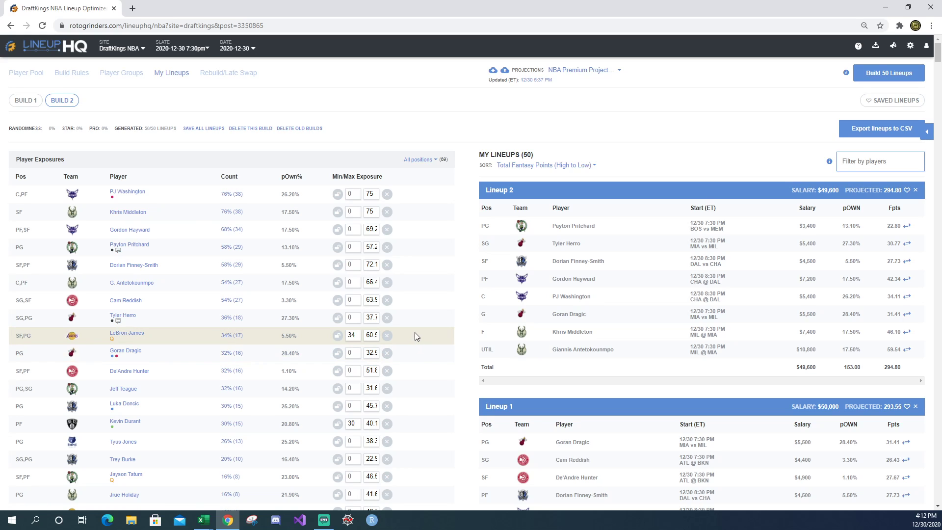
Look through the player exposures of the second build and exclude Precious Achiuwa
scroll(422, 335, "down", 3)
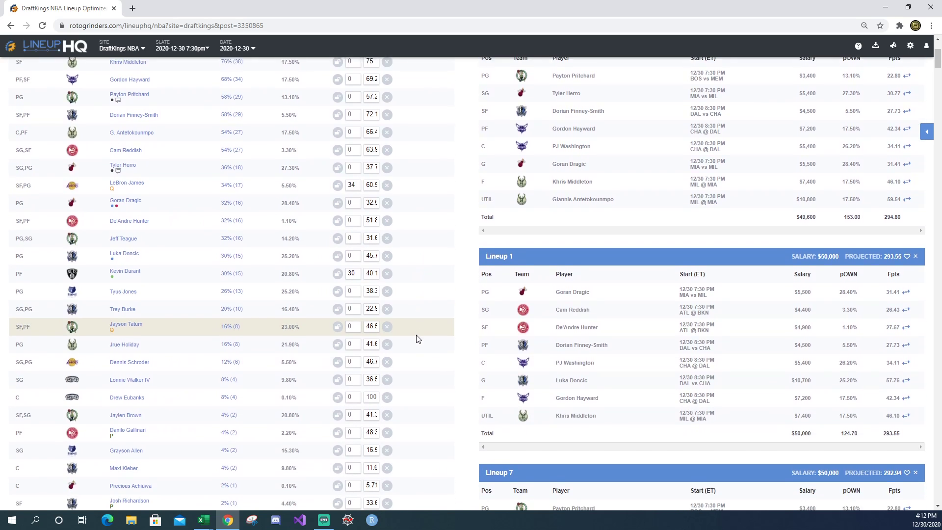
scroll(417, 339, "down", 1)
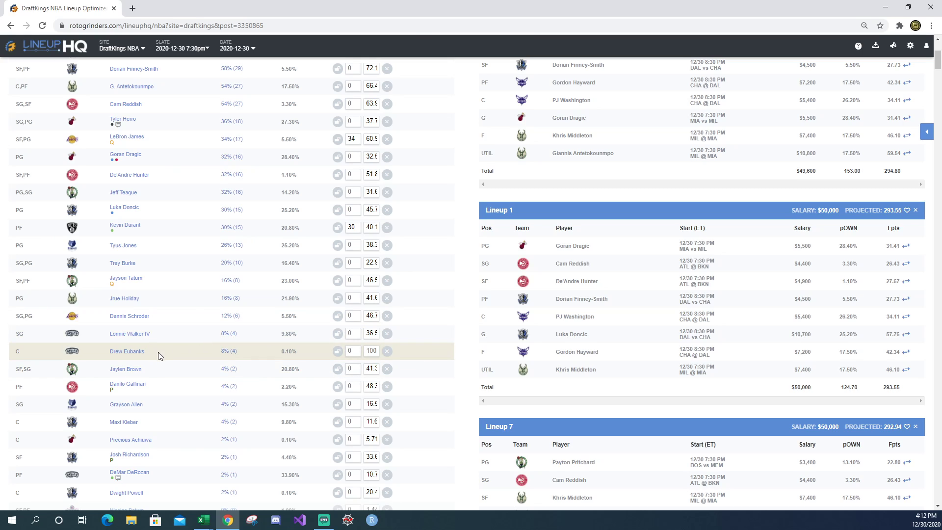
scroll(230, 351, "down", 1)
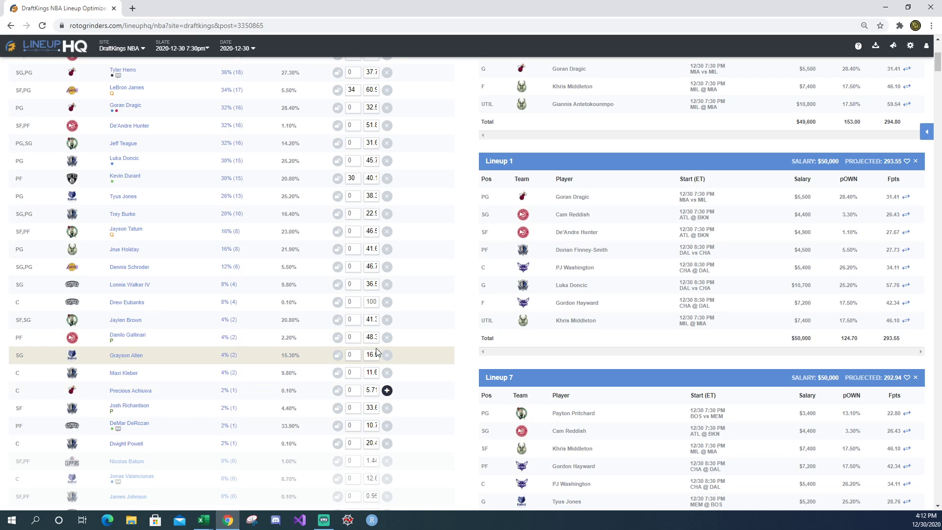
Switch to the NBA ROO Results workbook and sort the Overall table by xVal from largest to smallest
left_click(203, 520)
left_click(269, 487)
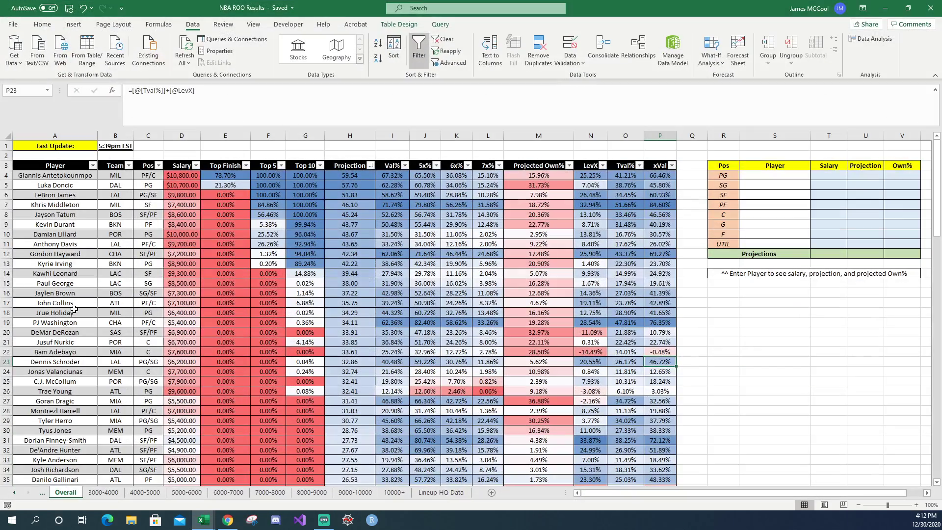
scroll(49, 317, "down", 5)
scroll(173, 265, "up", 5)
left_click(671, 165)
left_click(574, 199)
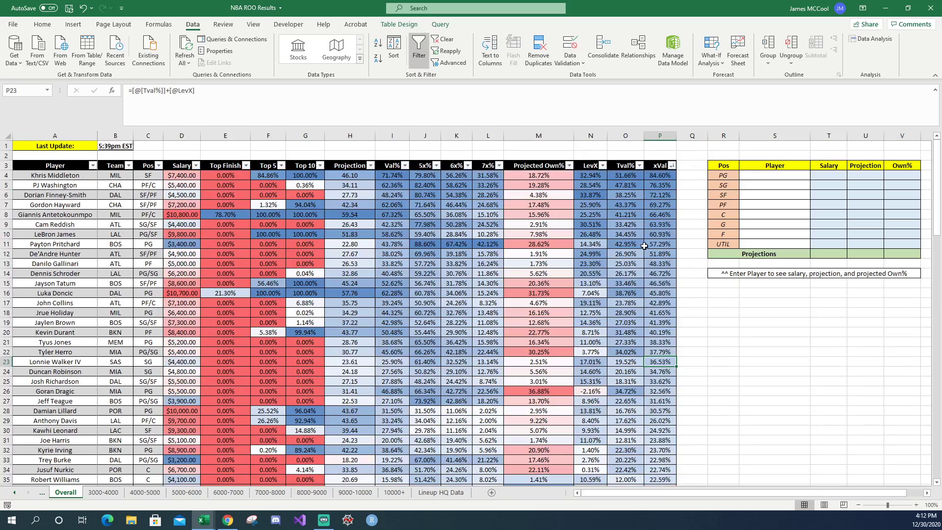
Find Grayson Allen's row in the sorted Overall table and check his Projected Own%
scroll(644, 246, "down", 6)
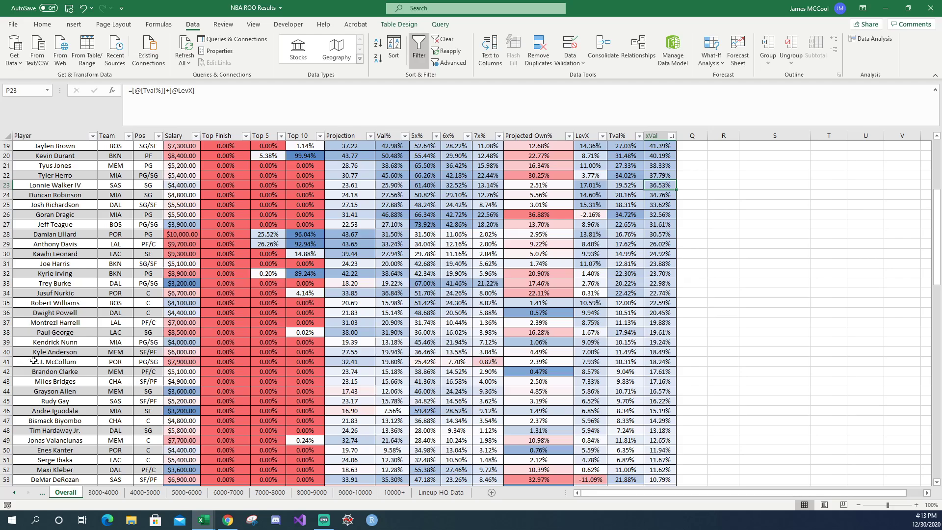
left_click(7, 391)
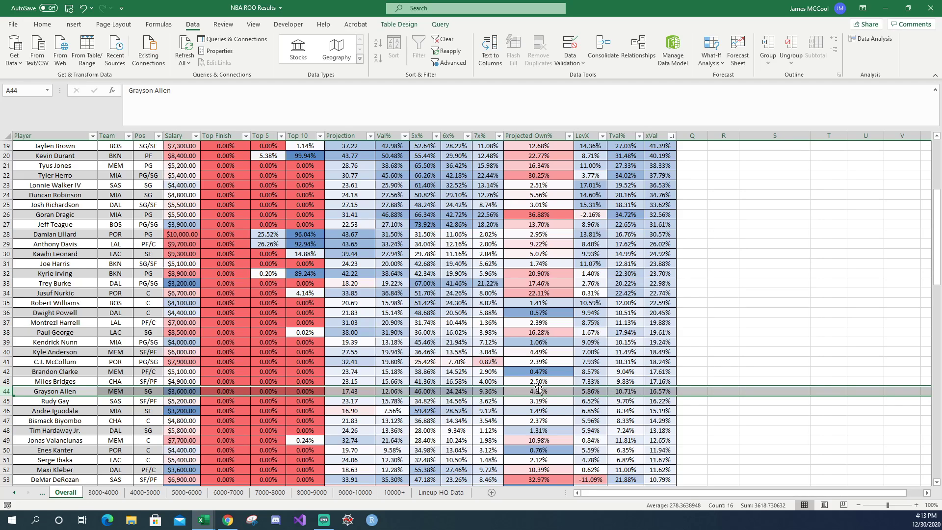
left_click(554, 394)
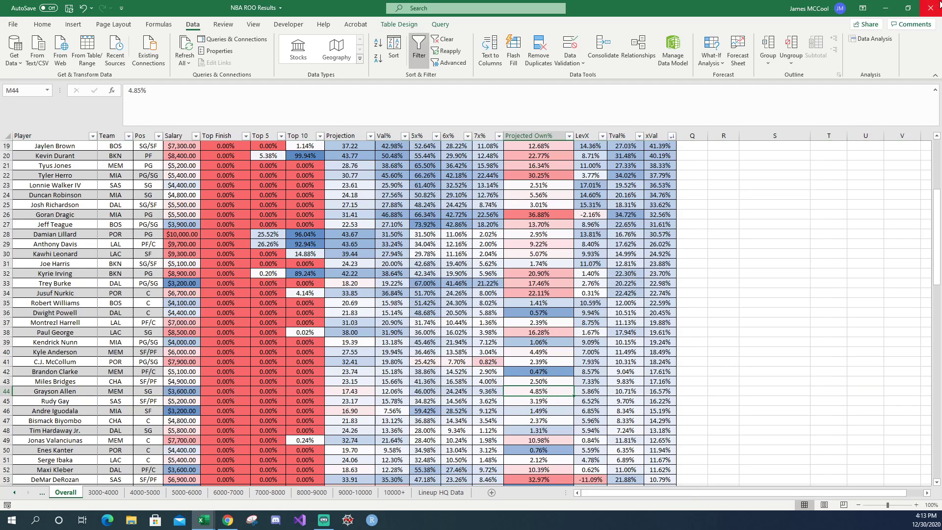
Exclude Grayson Allen, Maxi Kleber and Dwight Powell in LineupHQ and build another set of 50 lineups
left_click(883, 9)
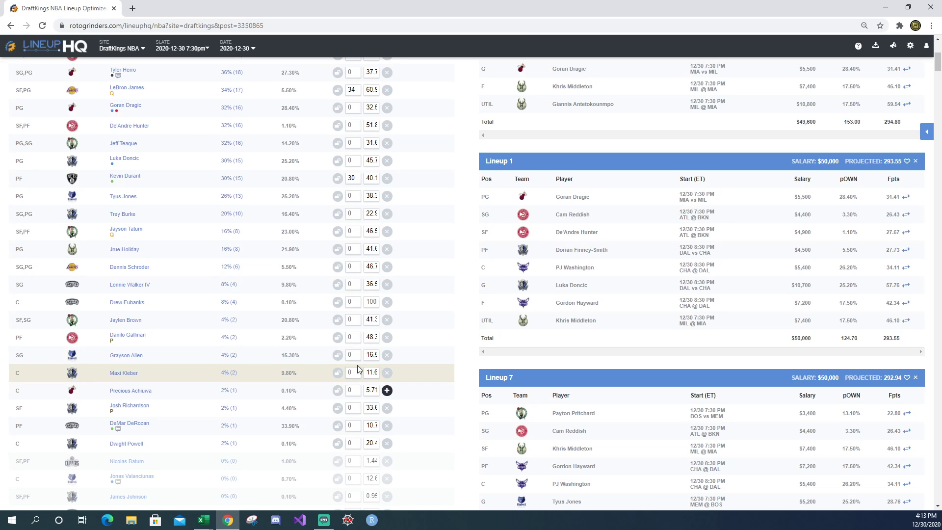
left_click(388, 356)
left_click(388, 374)
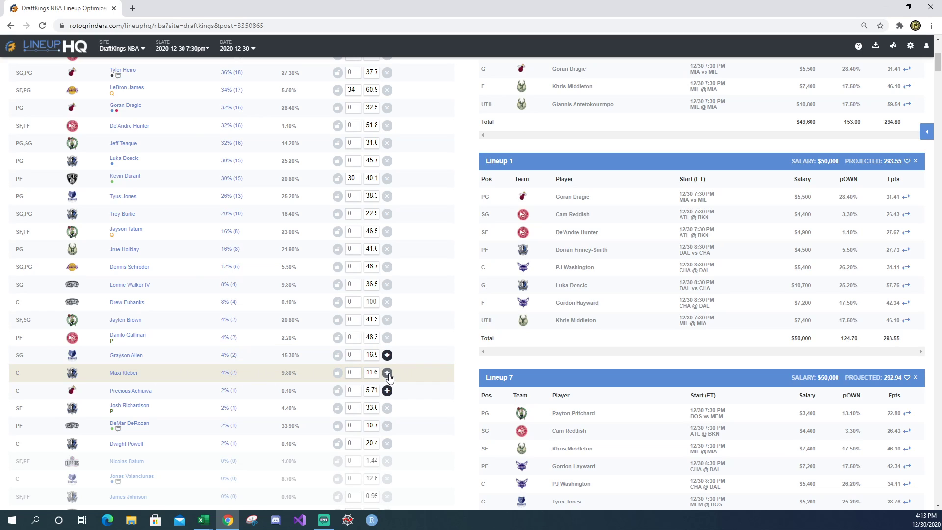
left_click(387, 445)
scroll(420, 446, "up", 5)
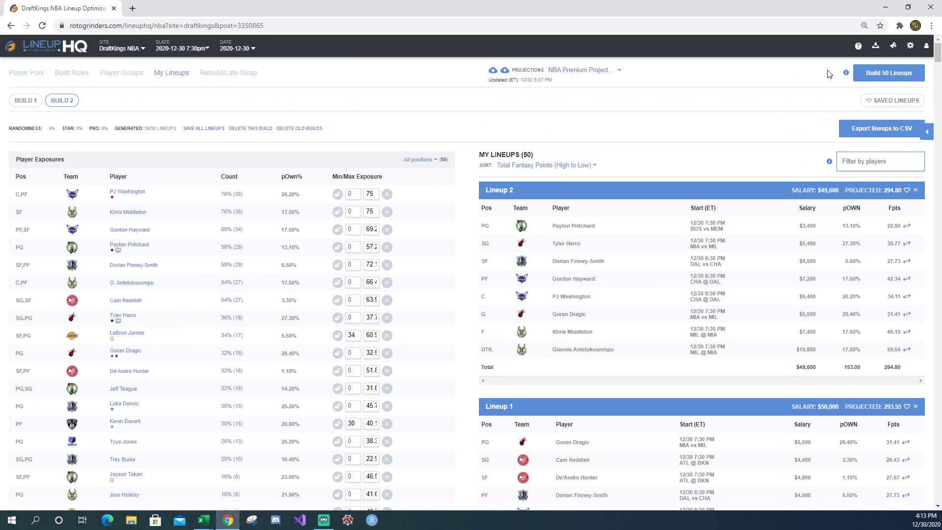
left_click(863, 73)
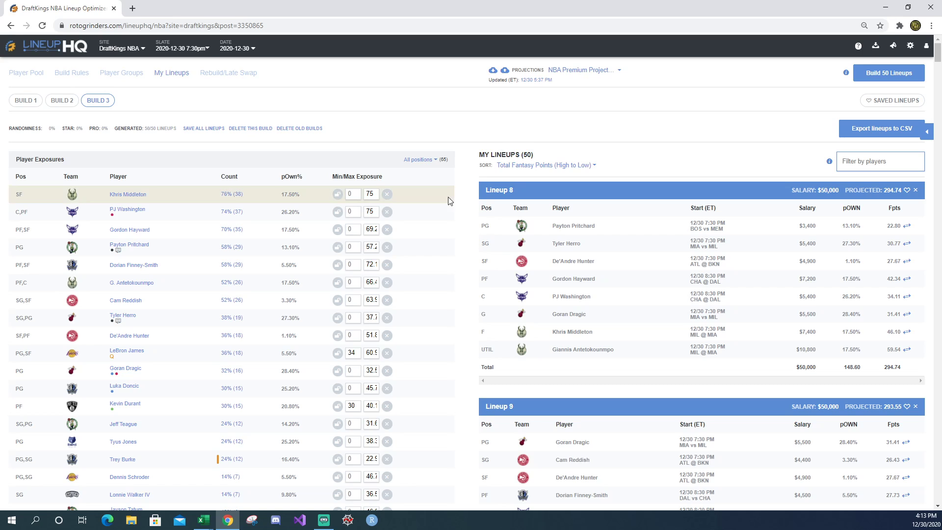
Look through the player exposures of the third build, down to the players who are in no lineup
scroll(475, 209, "down", 2)
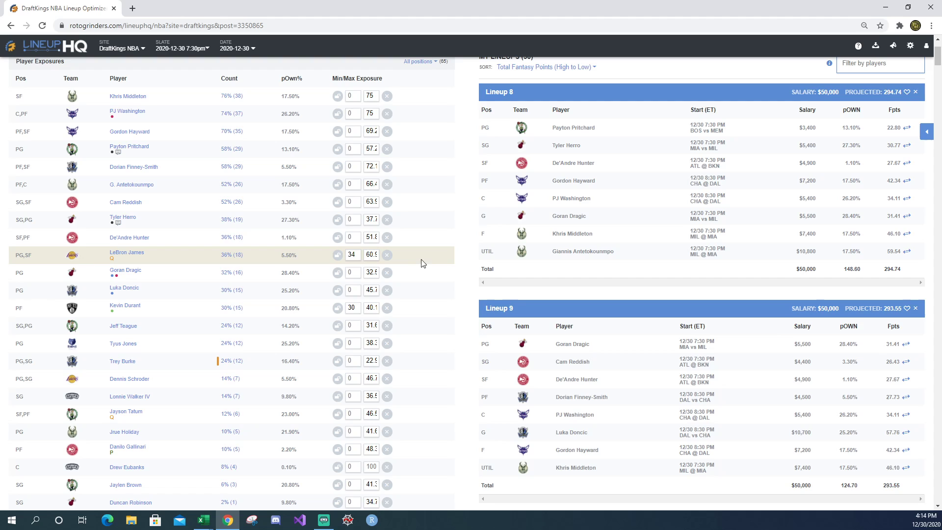
scroll(416, 197, "down", 5)
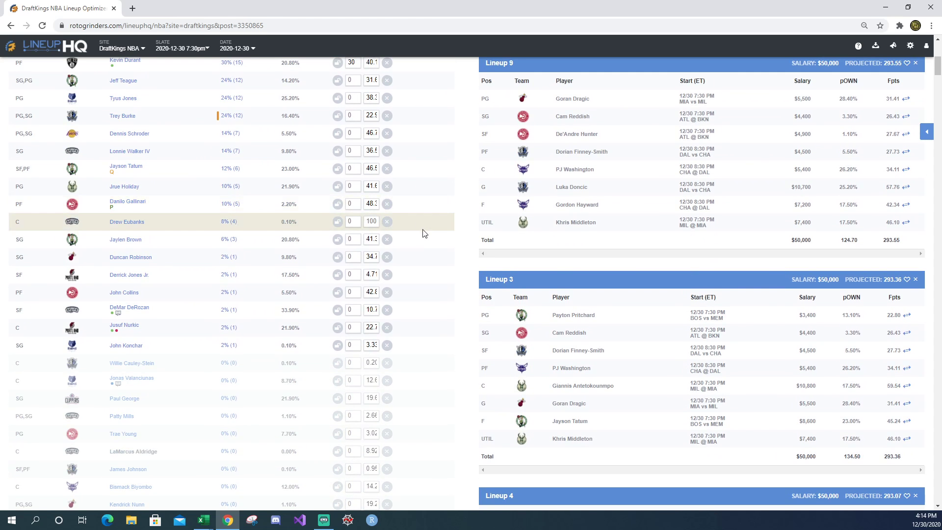
scroll(423, 229, "down", 2)
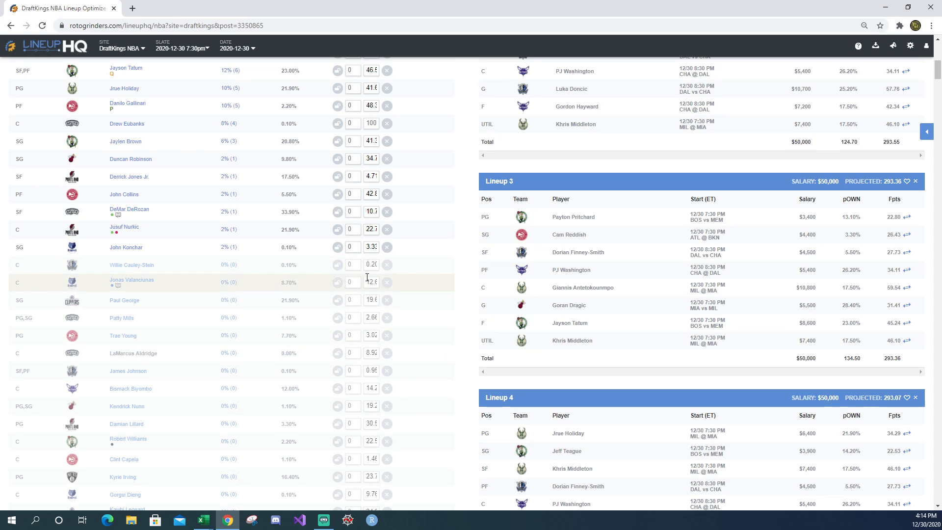
scroll(371, 307, "down", 1)
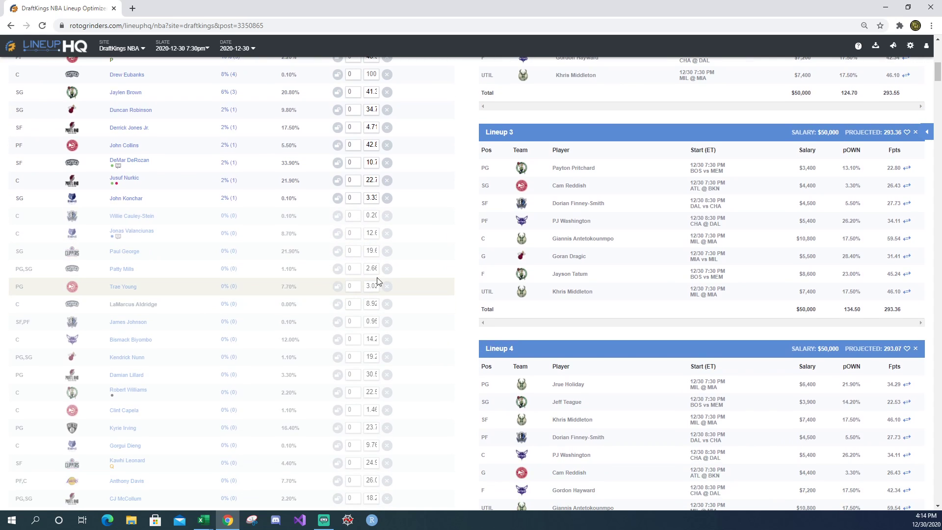
scroll(371, 303, "down", 1)
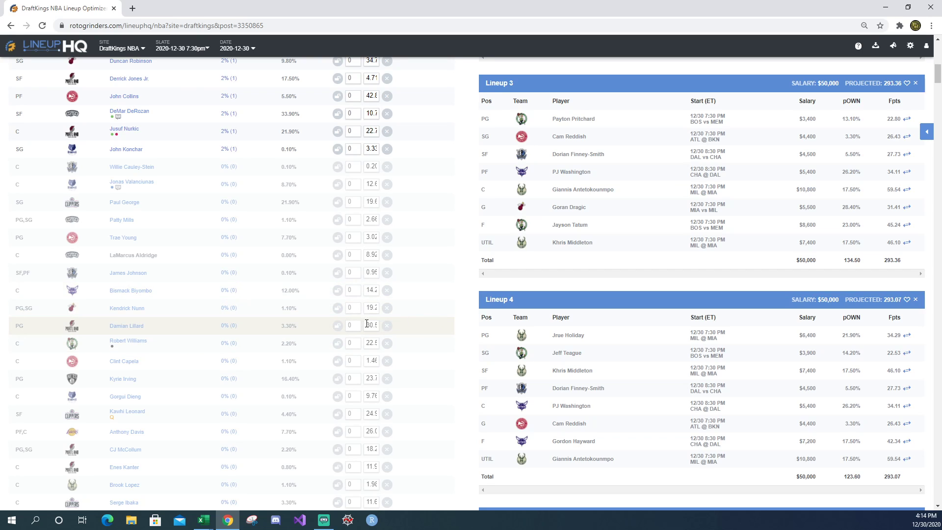
Switch to the NBA ROO Results workbook, sort the Overall table by Projection from largest to smallest, and check Damian Lillard's row
mouse_move(214, 524)
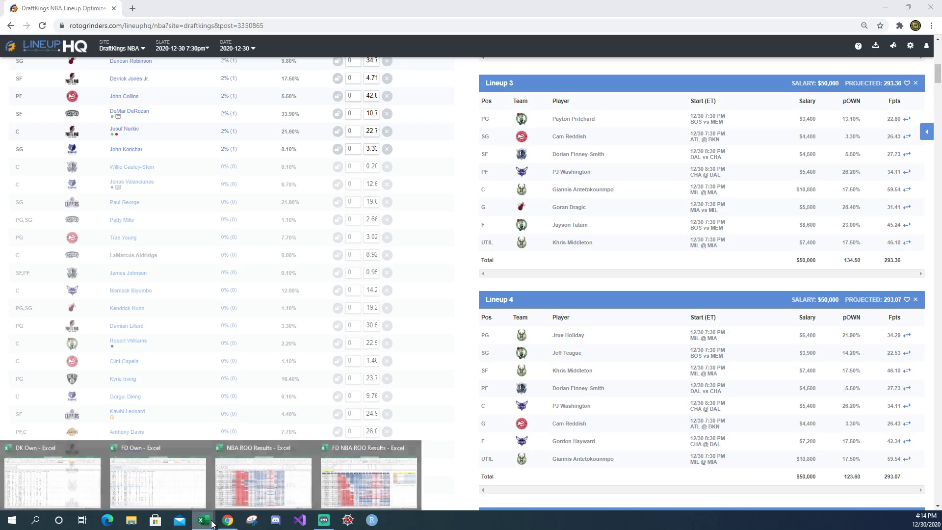
left_click(278, 474)
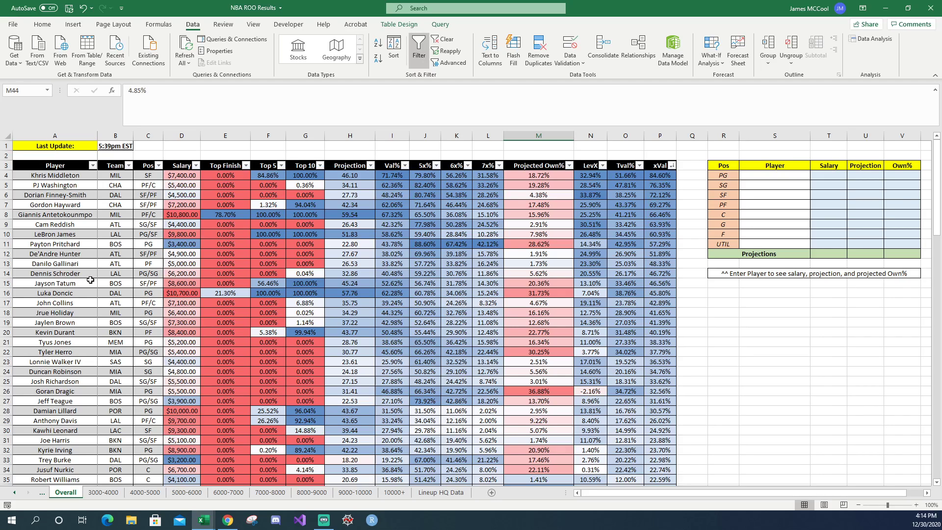
left_click(63, 276)
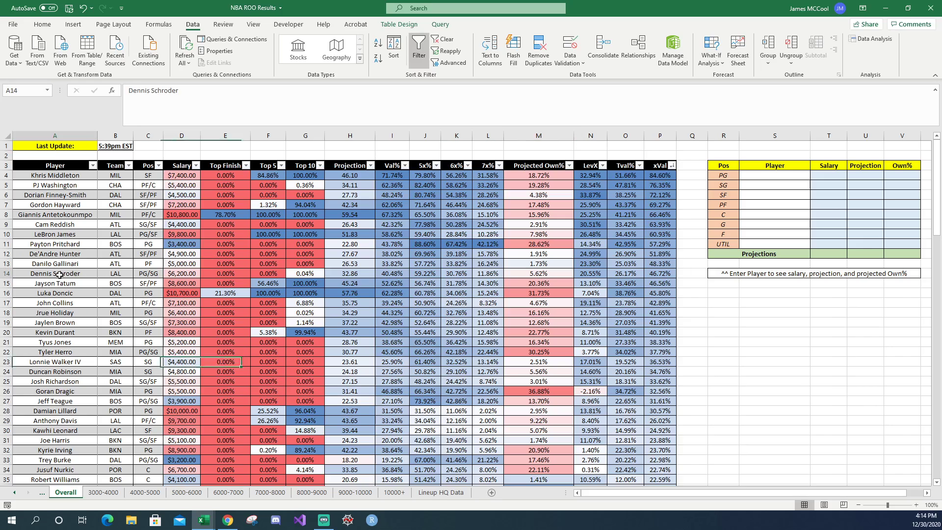
key("ctrl+a")
left_click(370, 166)
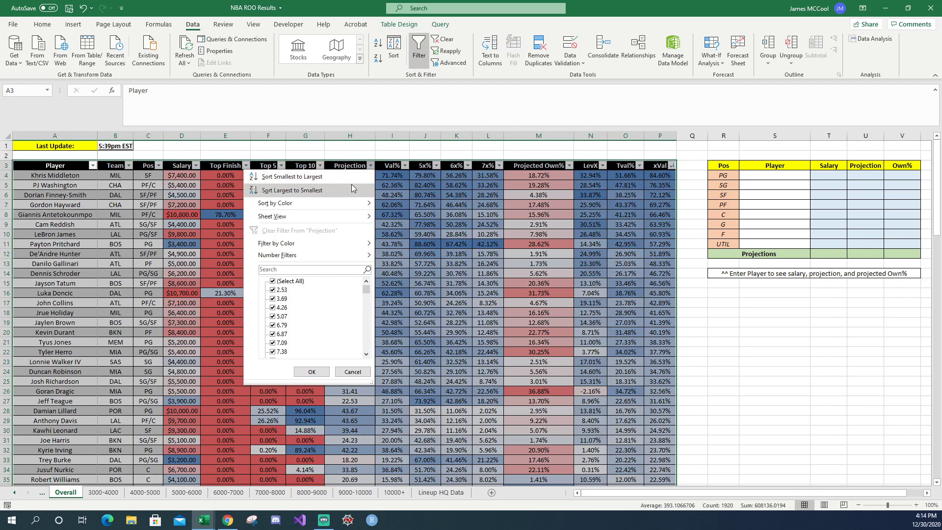
left_click(351, 184)
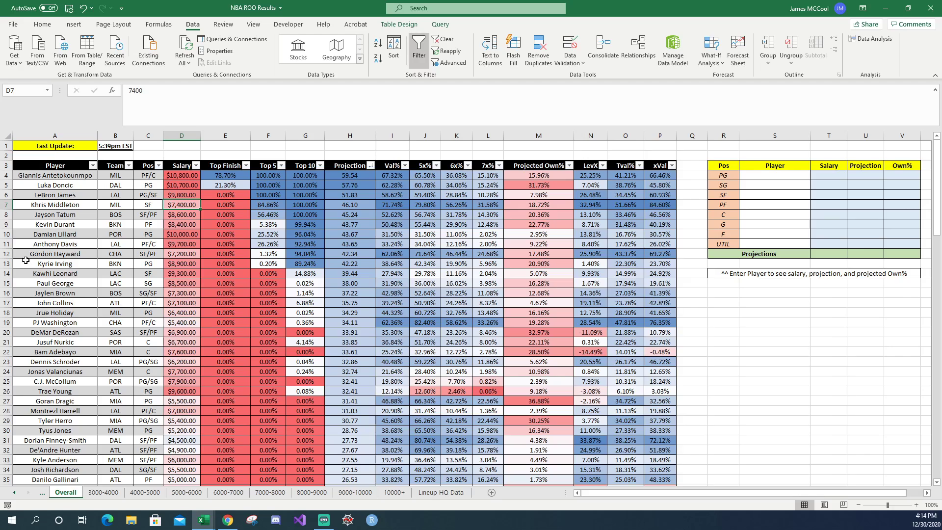
left_click(4, 234)
left_click(633, 234)
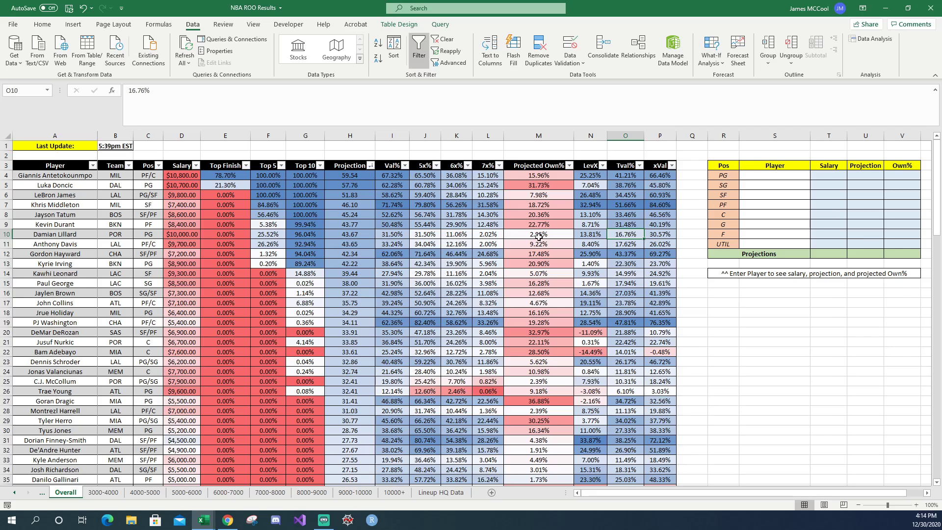
Back in LineupHQ, set Damian Lillard's minimum exposure to 15 and build another set of 50 lineups
left_click(886, 9)
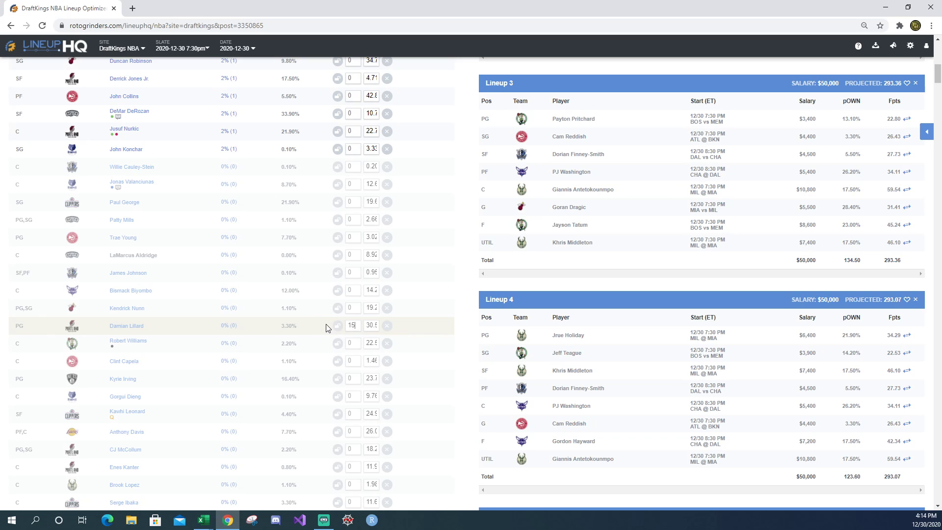
scroll(419, 332, "down", 4)
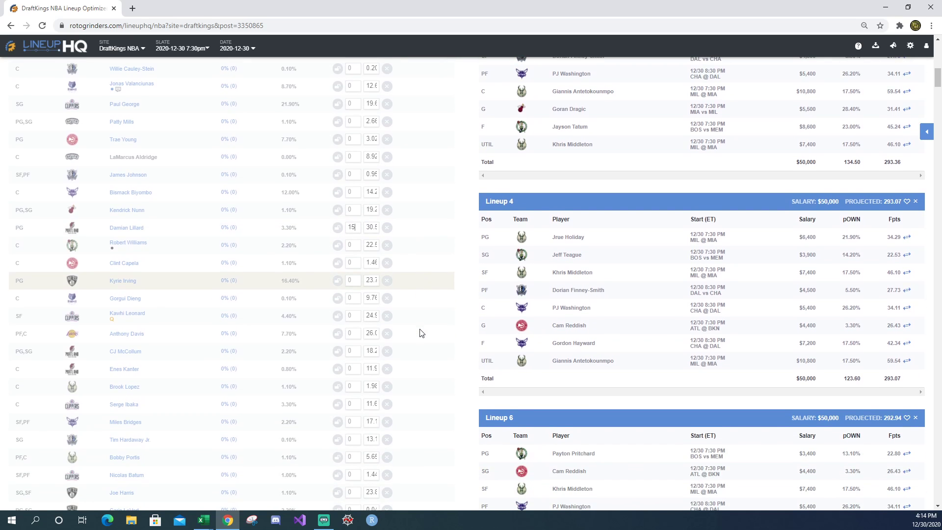
scroll(419, 332, "down", 2)
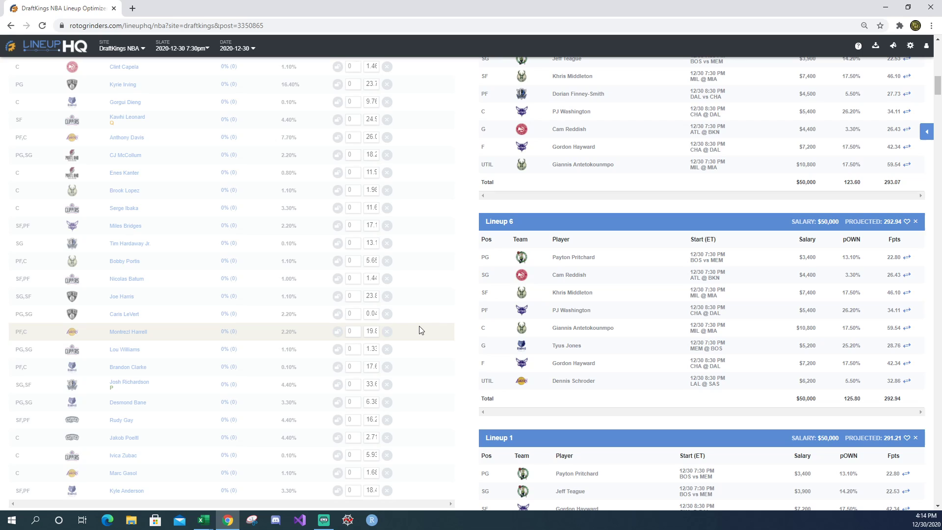
scroll(416, 332, "up", 10)
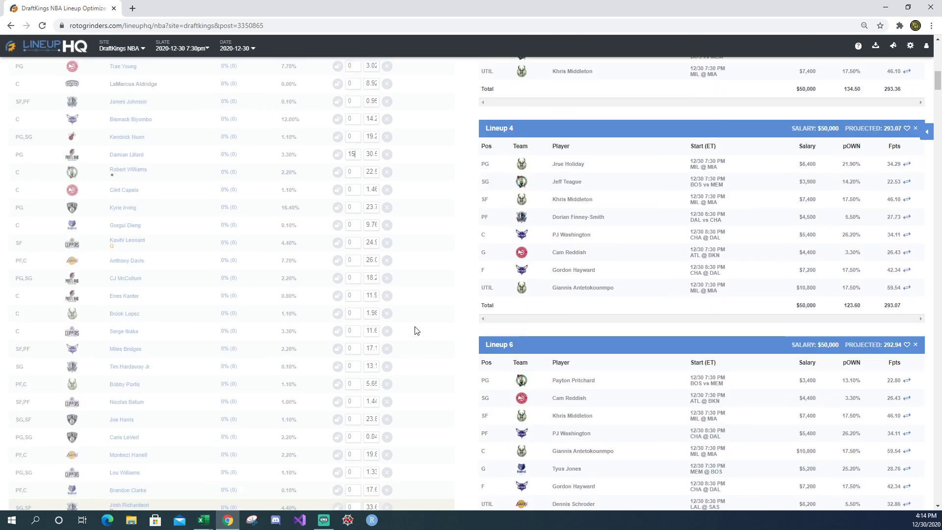
scroll(420, 333, "up", 3)
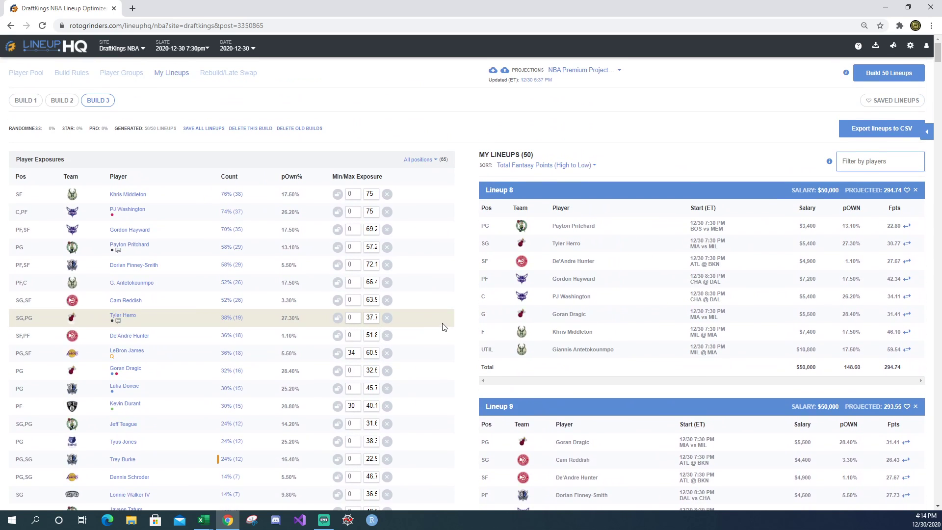
left_click(883, 74)
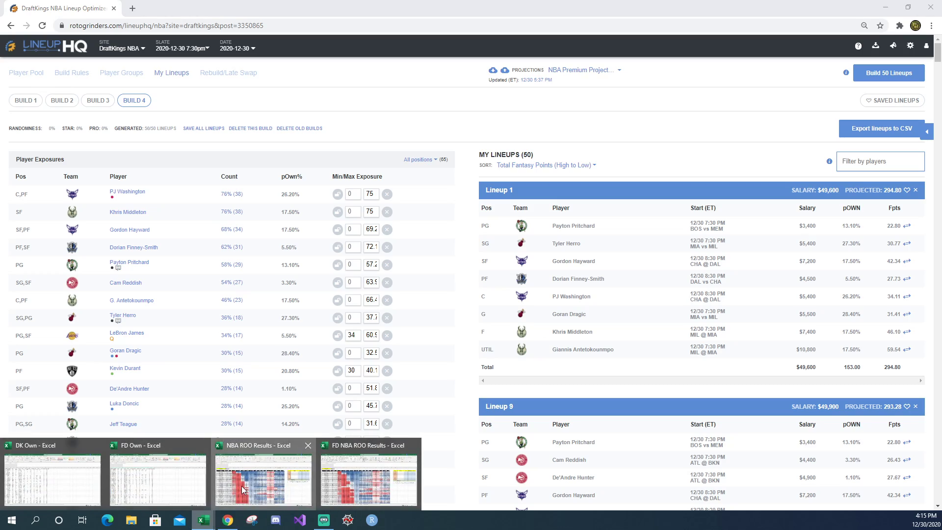
Return to the NBA ROO Results workbook and sort the Overall table by xVal from largest to smallest again
left_click(241, 486)
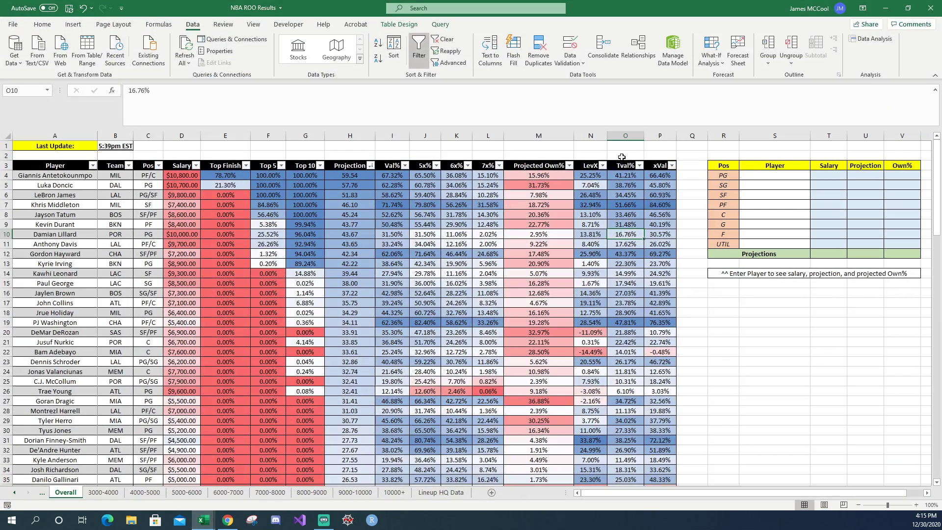
left_click(678, 163)
left_click(671, 165)
left_click(589, 186)
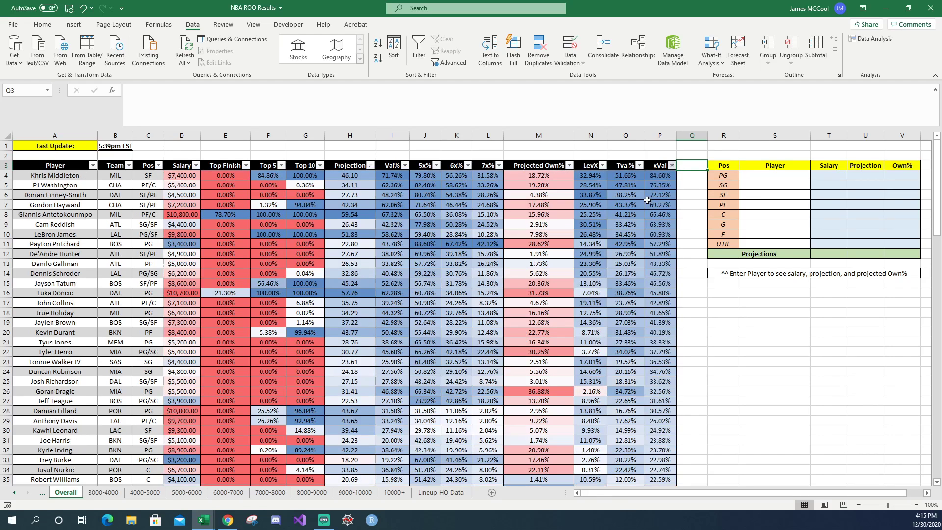
left_click(47, 168)
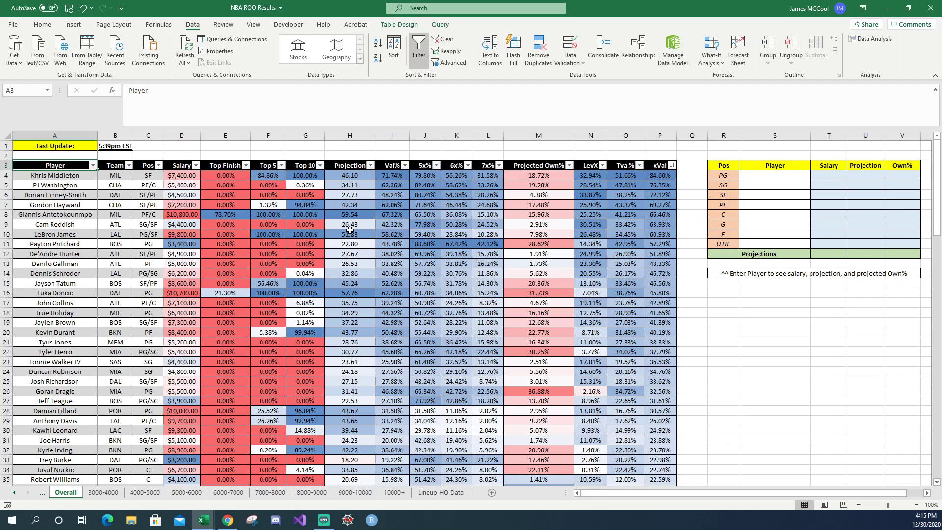
Find Andre Iguodala's row in the Overall table and check his Projection, Projected Own% and 7x% values
scroll(350, 230, "down", 5)
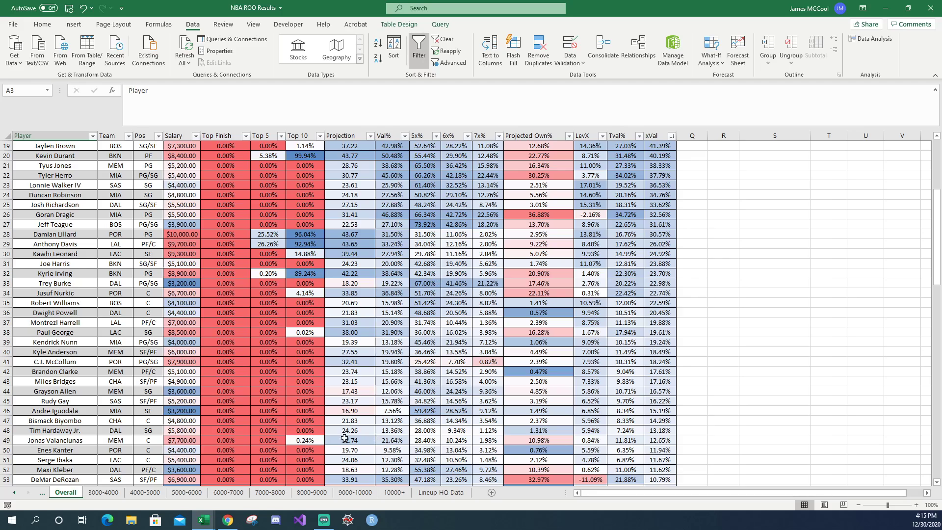
left_click(355, 411)
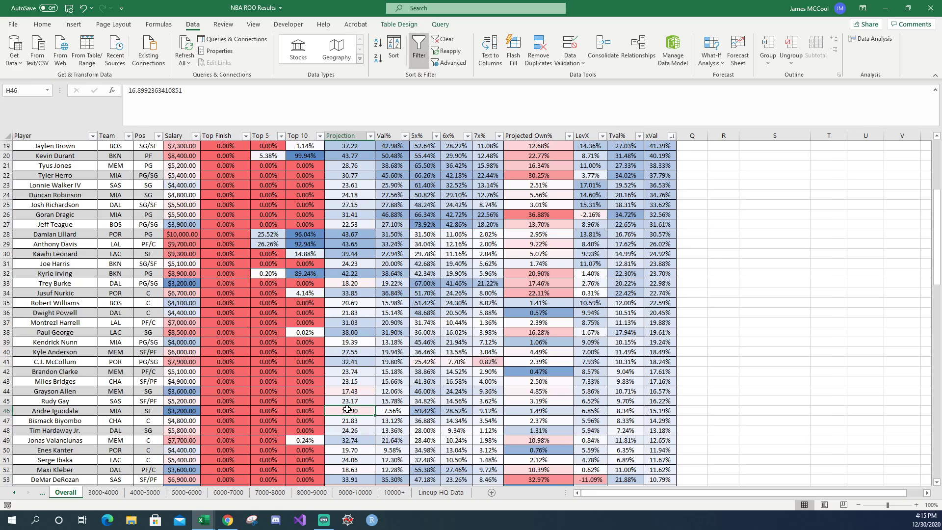
left_click(554, 412)
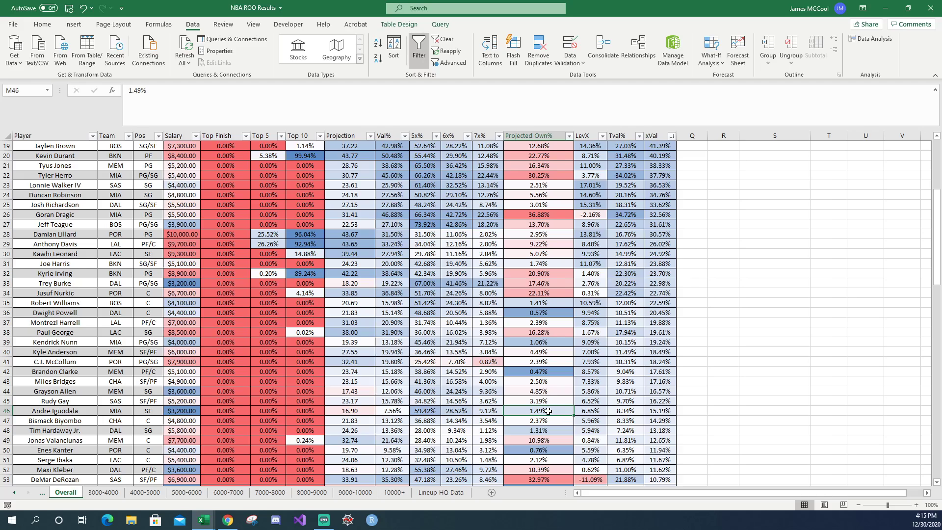
left_click(497, 410)
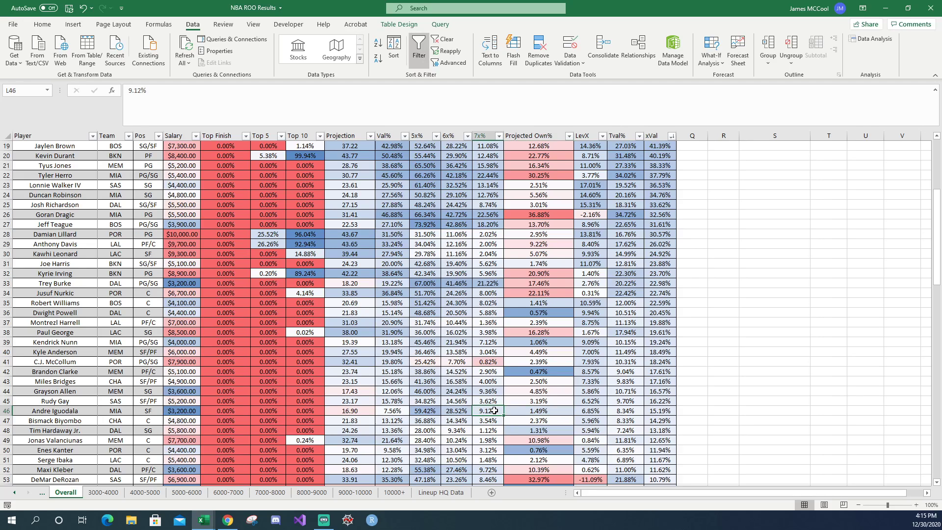
left_click(363, 412)
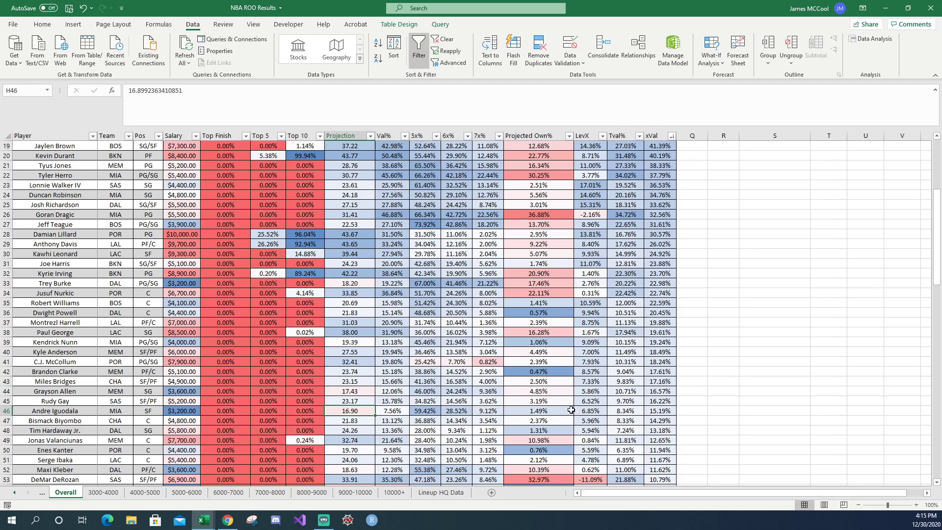
Check Gorgui Dieng's Projection and xVal and Precious Achiuwa's Projection further down the Overall table
scroll(378, 422, "down", 3)
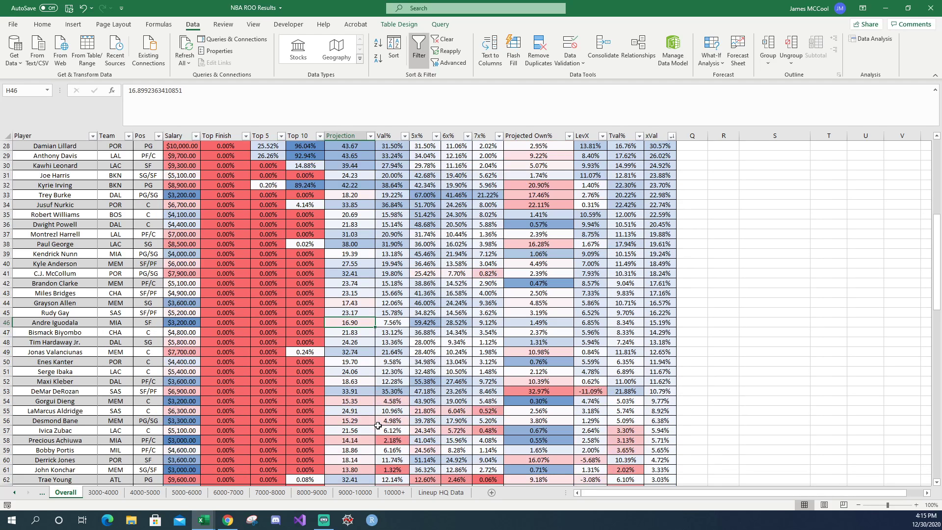
left_click(358, 403)
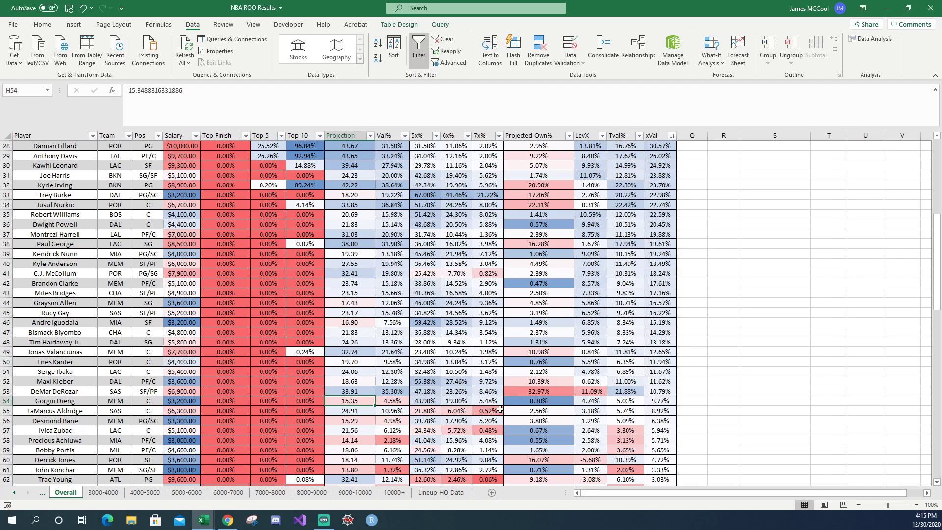
left_click(662, 401)
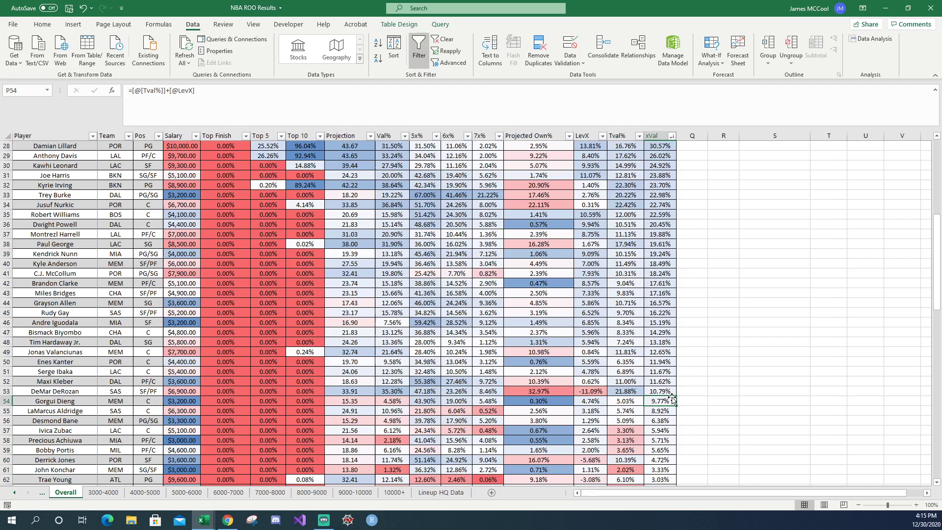
left_click(358, 400)
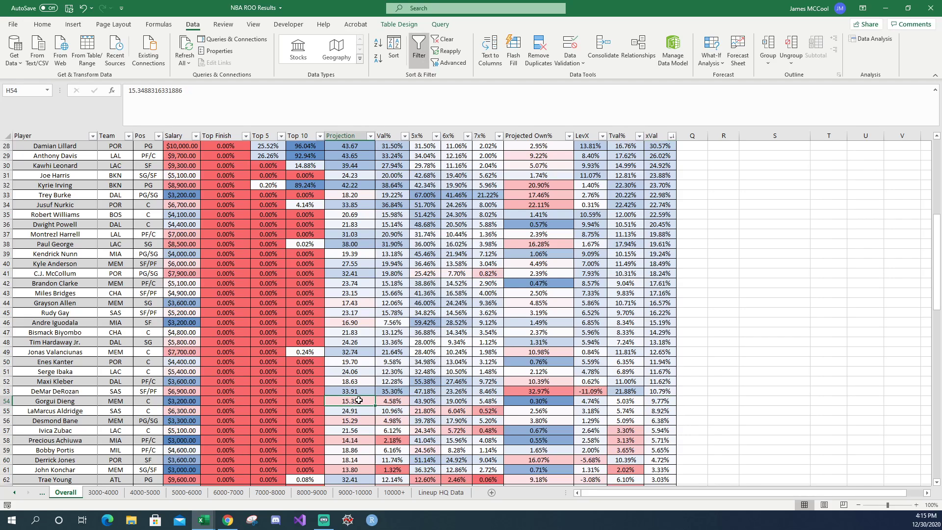
left_click(346, 439)
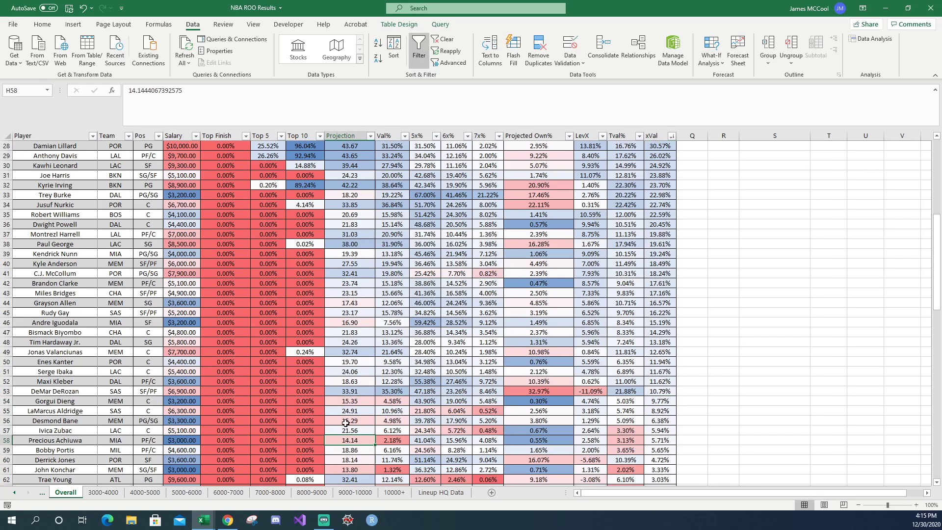
scroll(348, 417, "up", 3)
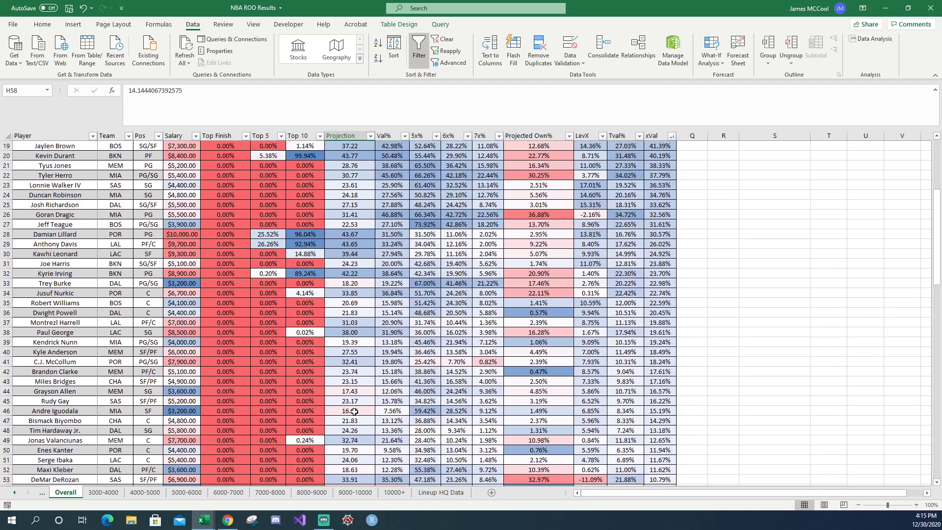
scroll(353, 412, "up", 6)
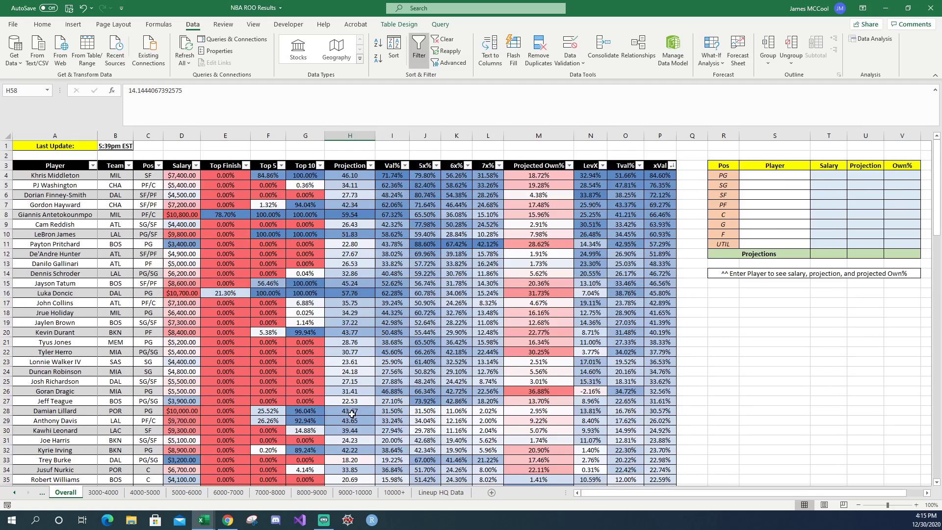